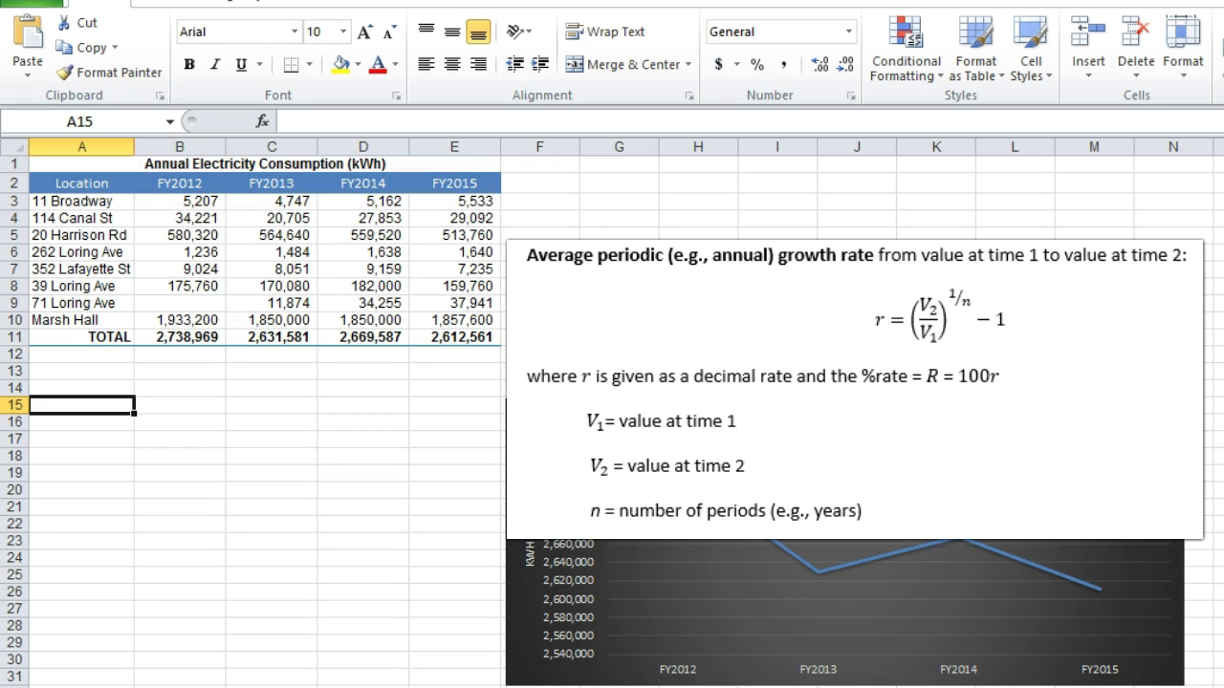
Enter the heading "Avg Annual Growth Rate" in cell A15 and the label "r =" in A16
type("Avg")
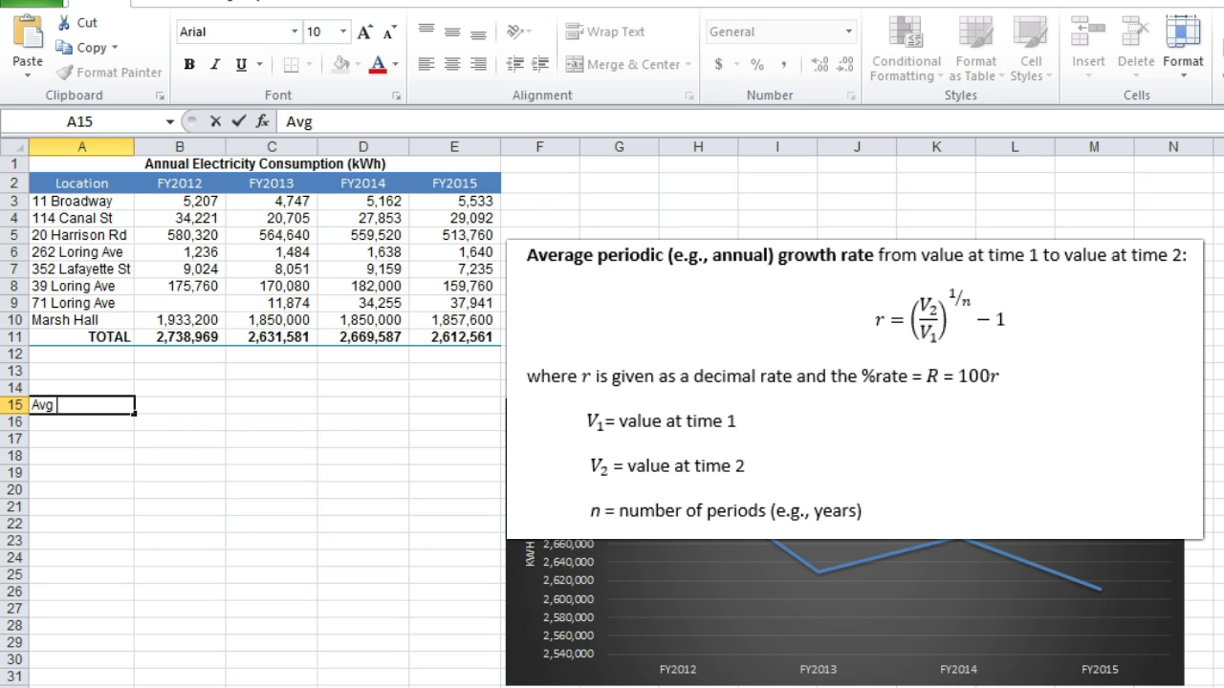
type(" Annual Growth Rate")
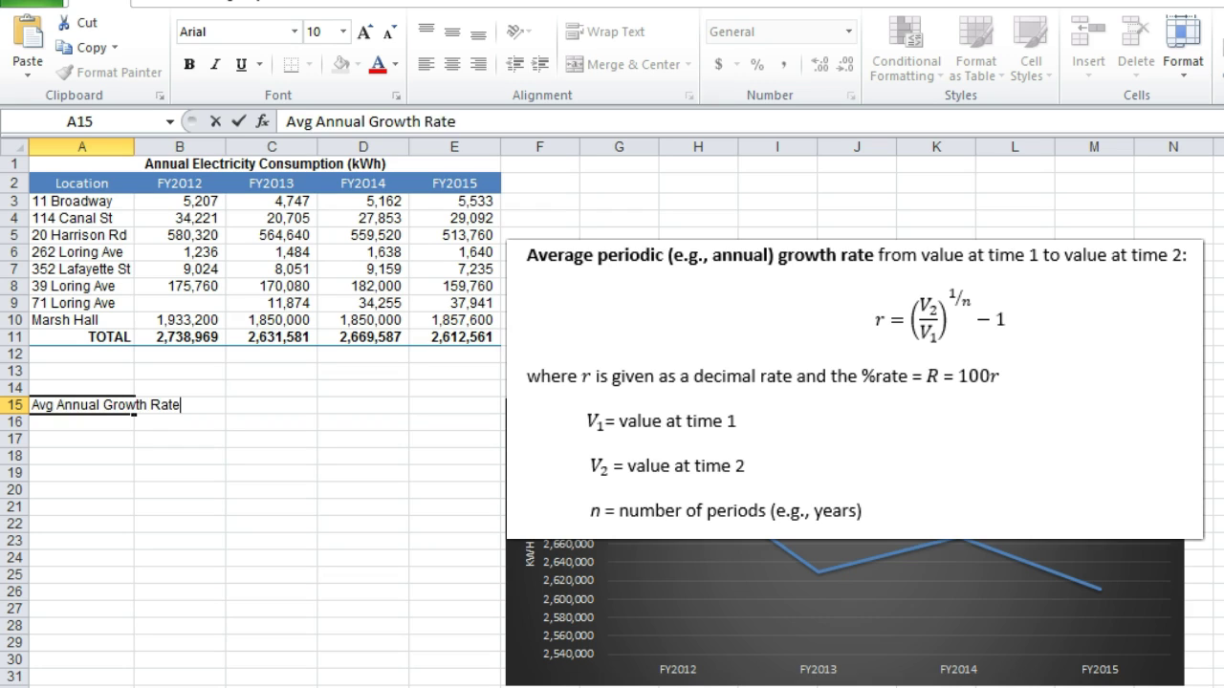
key("Return")
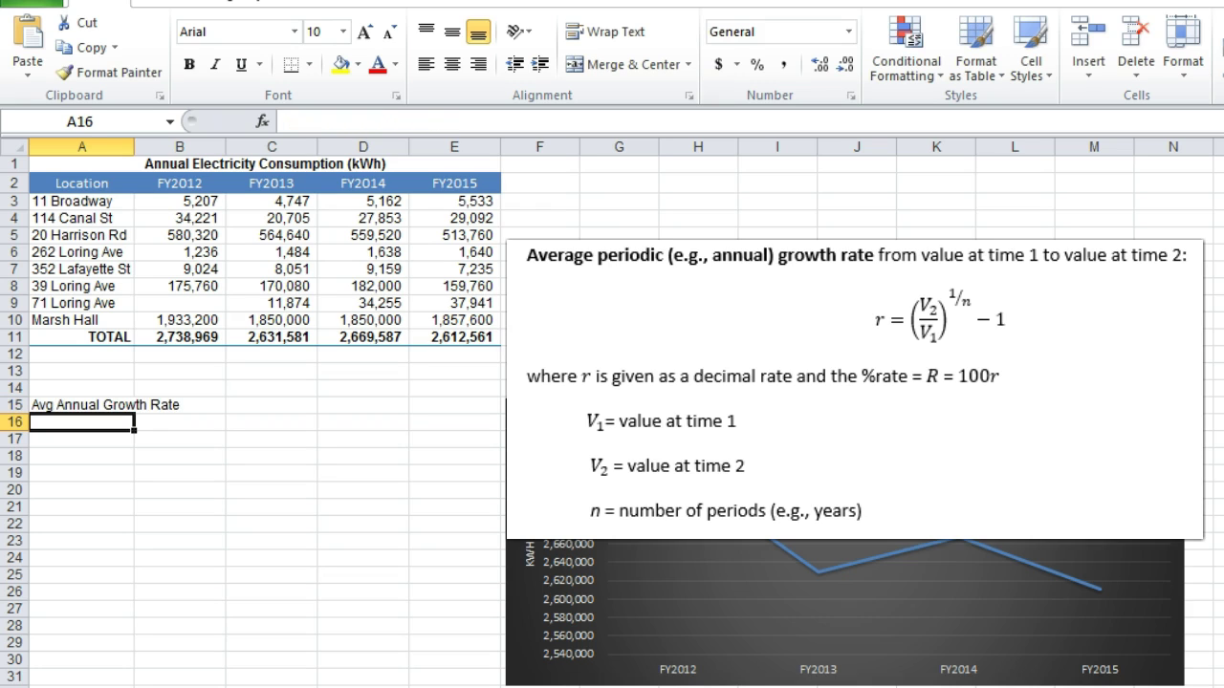
type("r =")
key("Tab")
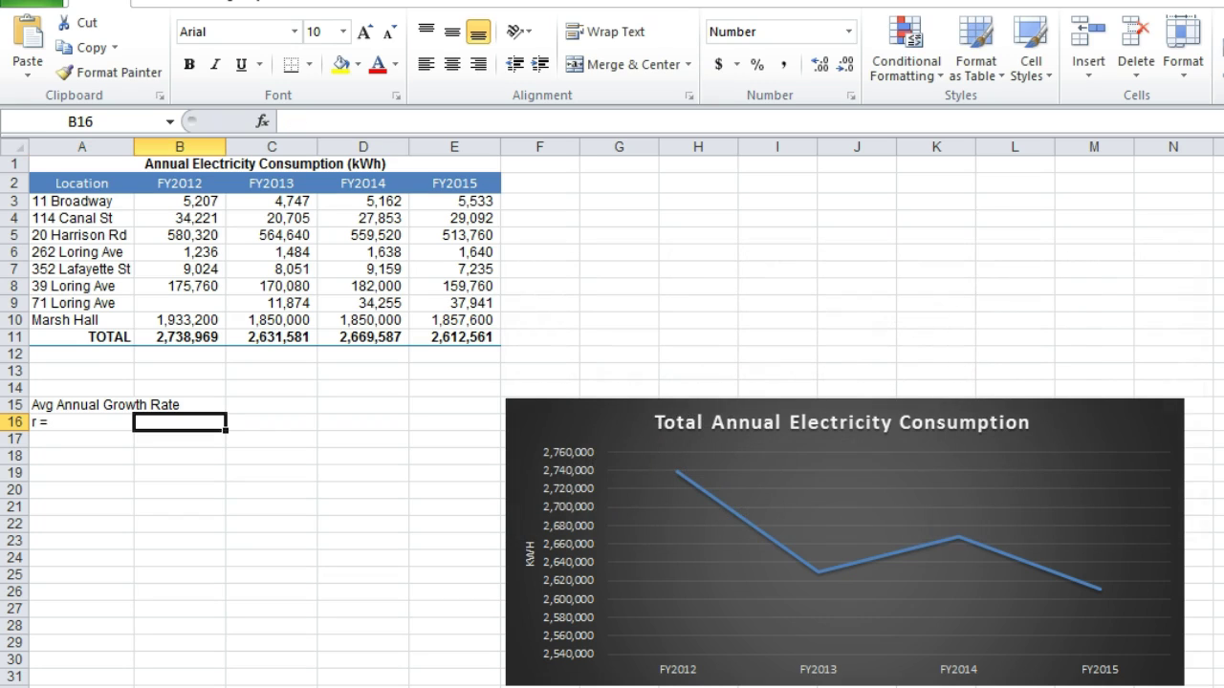
Calculate the average annual growth rate of total consumption from FY2012 to FY2015 in B16 with =(E11/B11)^(1/3)-1
type("=")
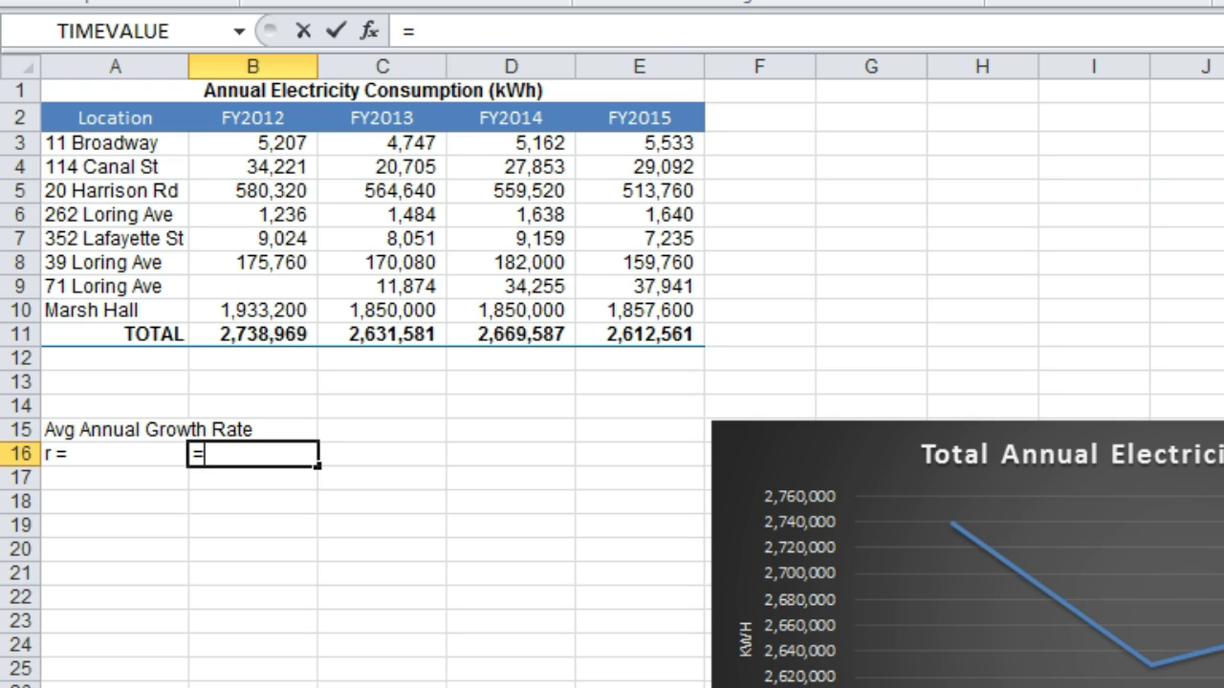
type("(")
left_click(617, 335)
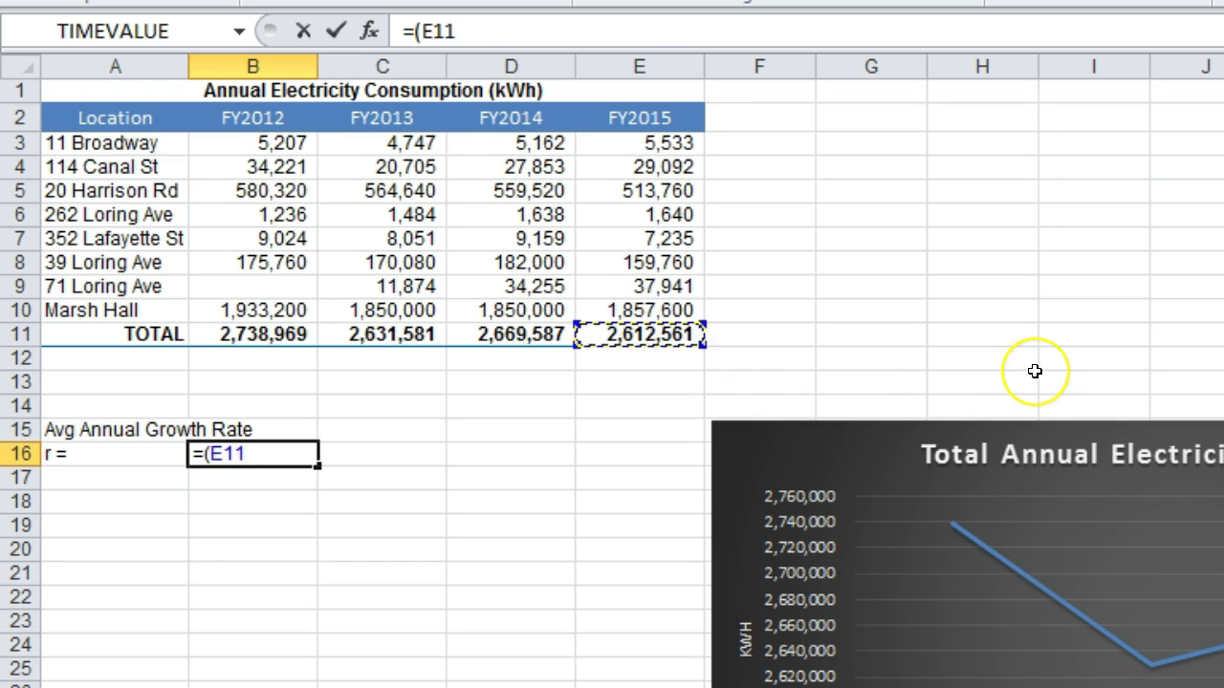
type("/")
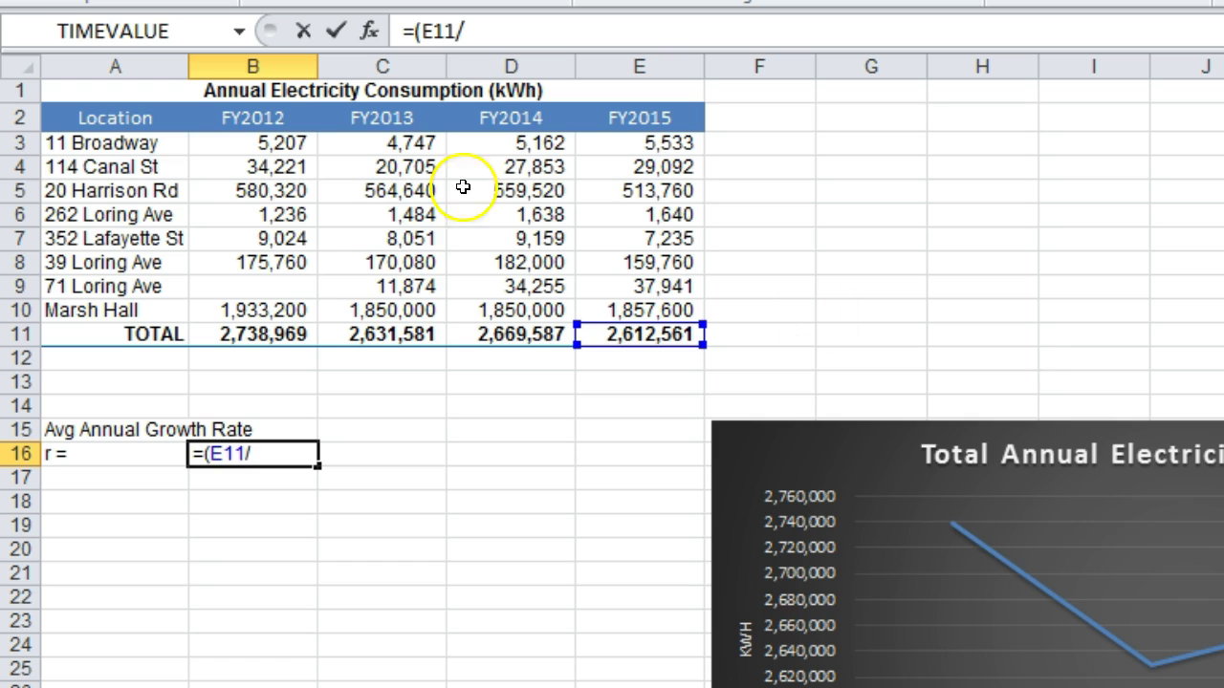
left_click(292, 337)
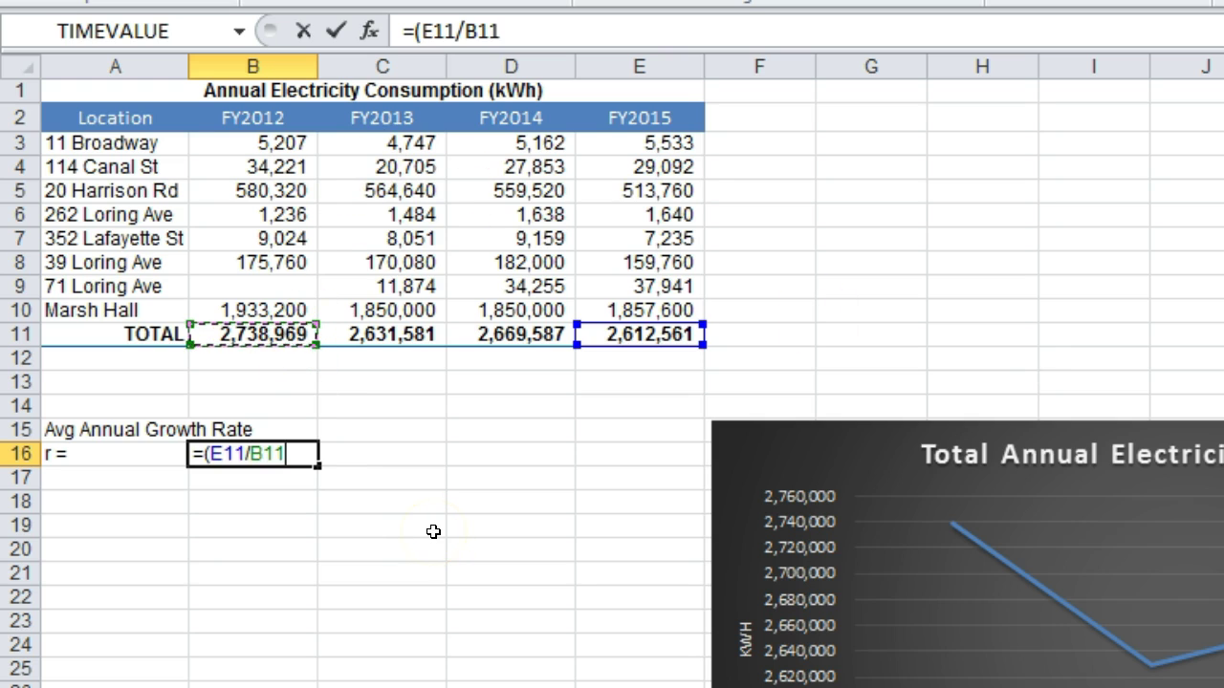
type(")")
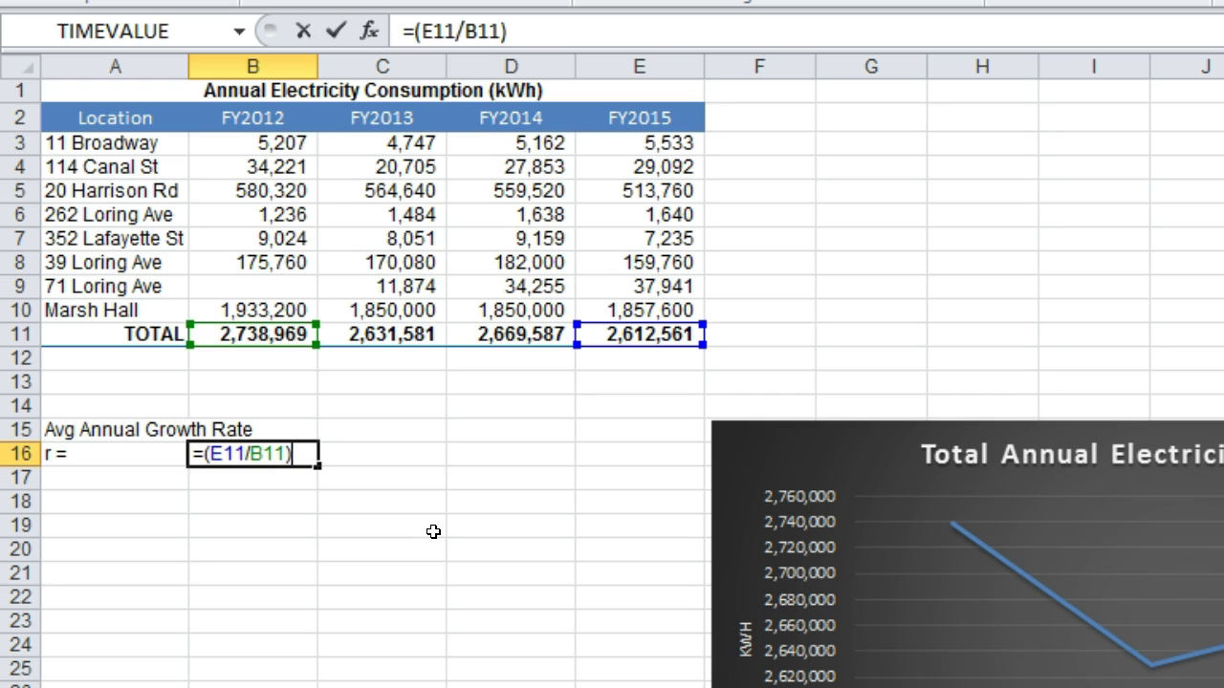
type("^(1/")
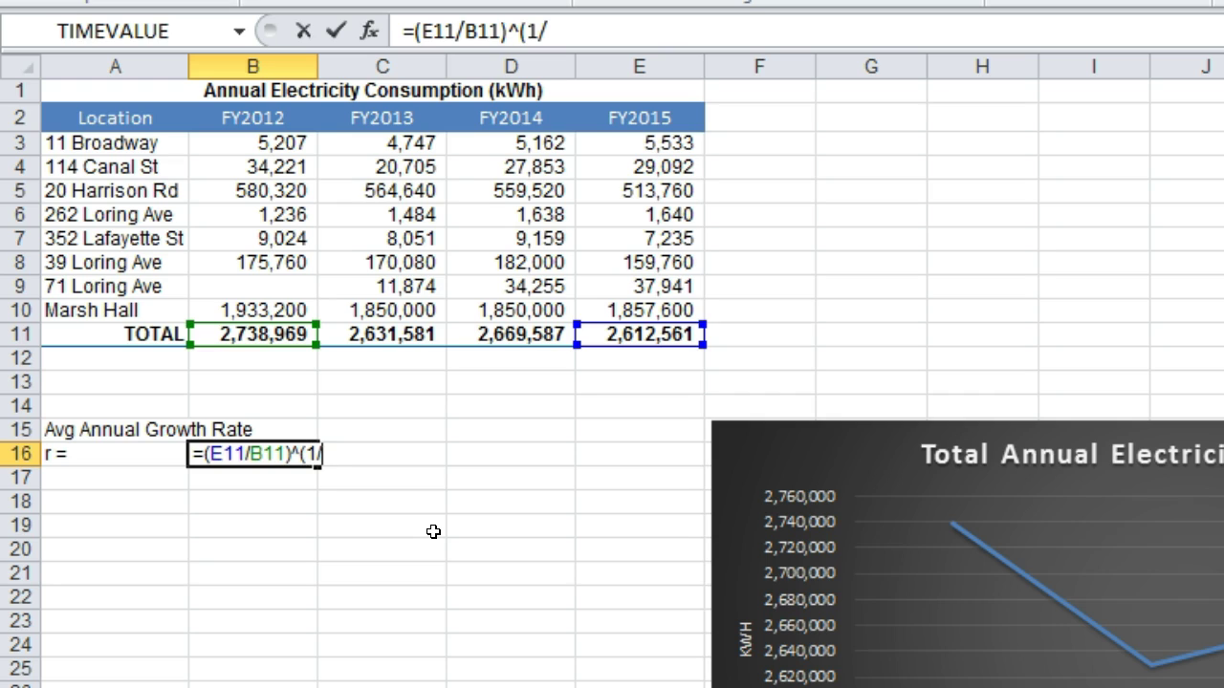
type("3)")
type("-1")
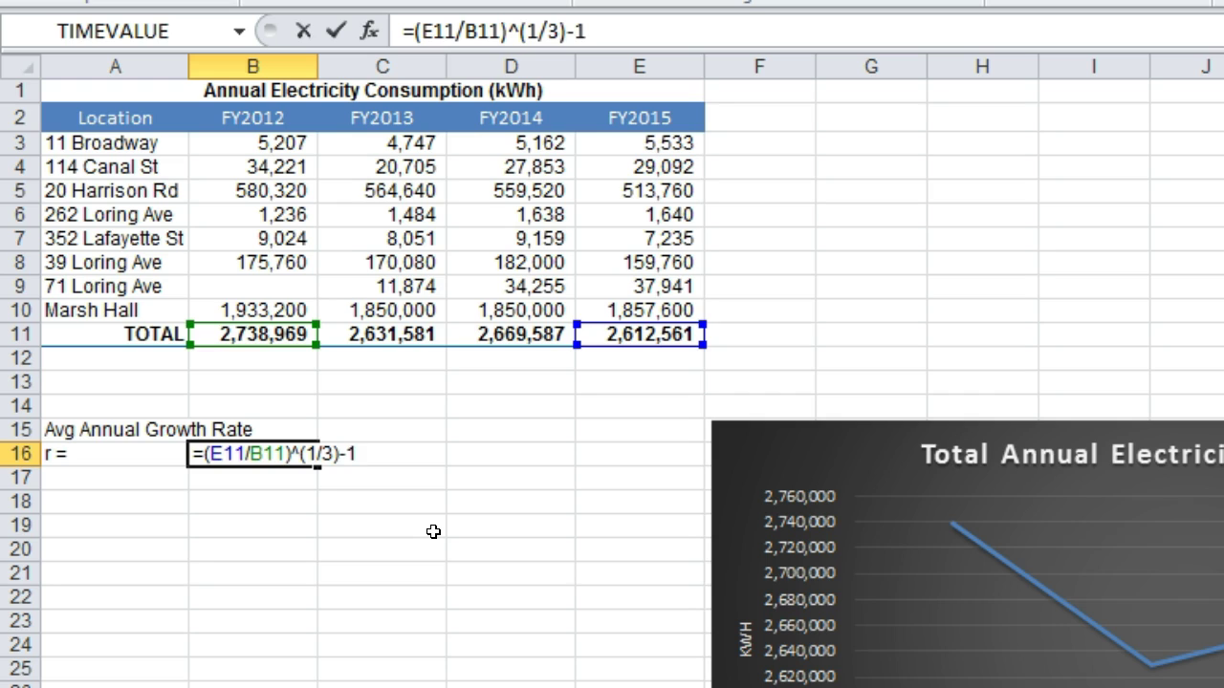
key("Return")
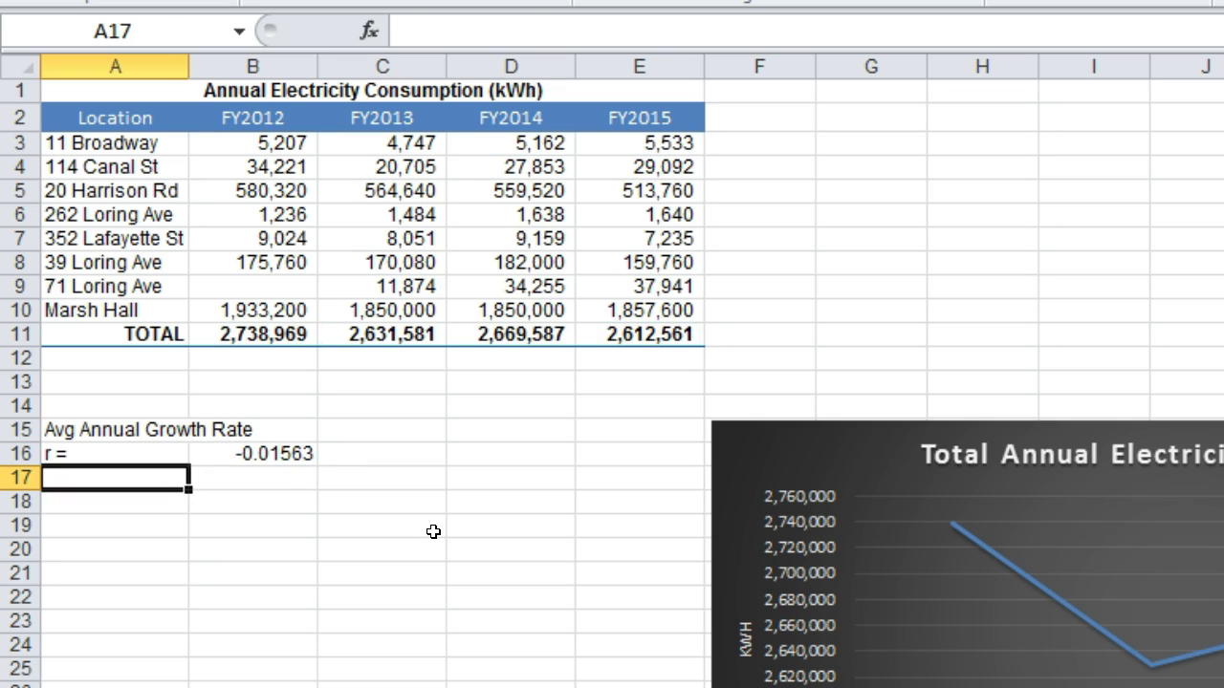
key("Up")
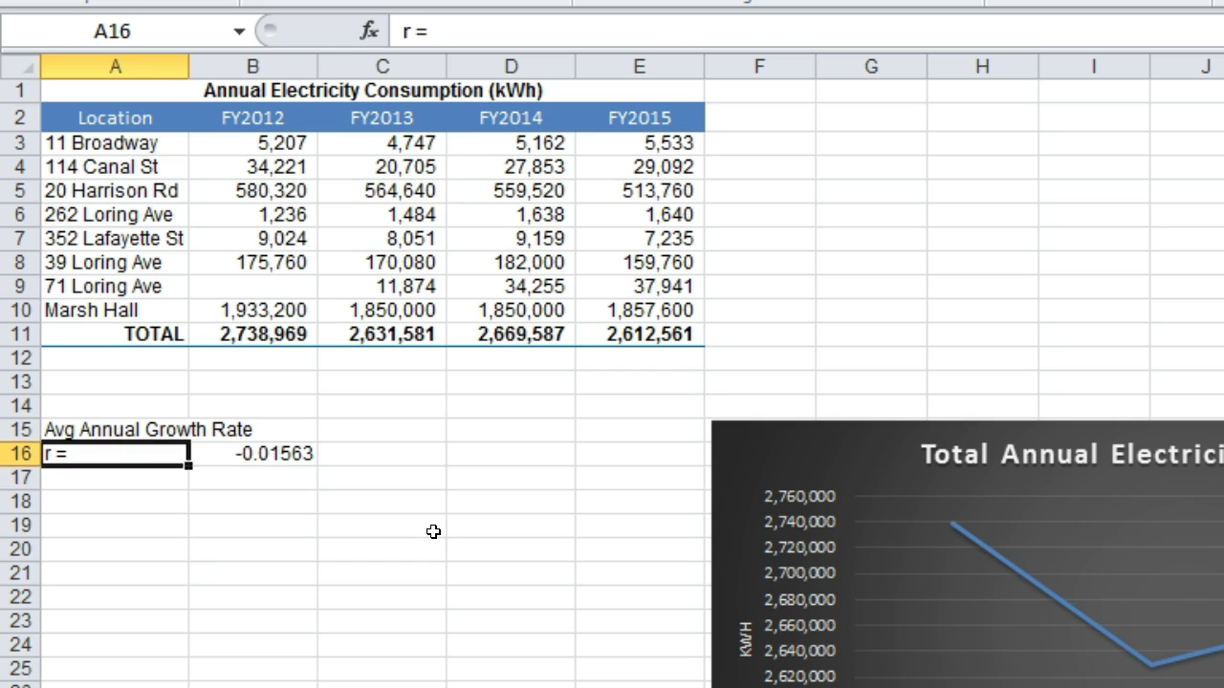
key("Right")
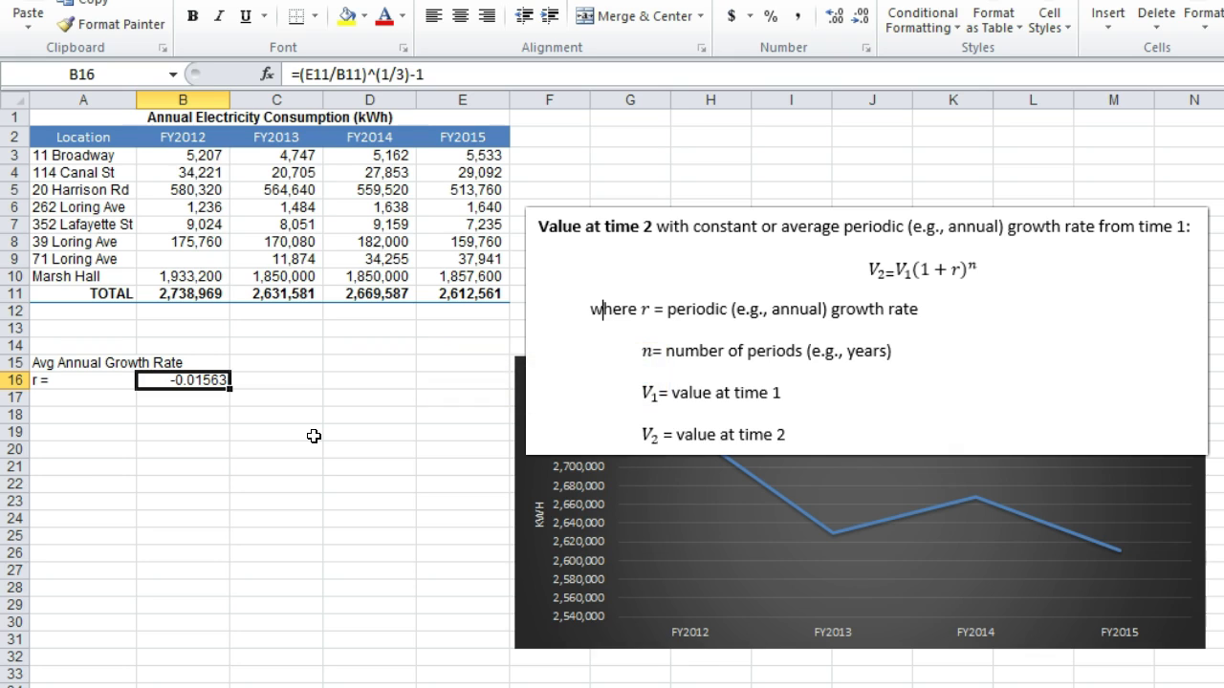
Enter the heading "Value at time 2" in cell A18 and the label "V2025 =" in A19
key("Down")
key("Down")
key("Left")
type("VAlu")
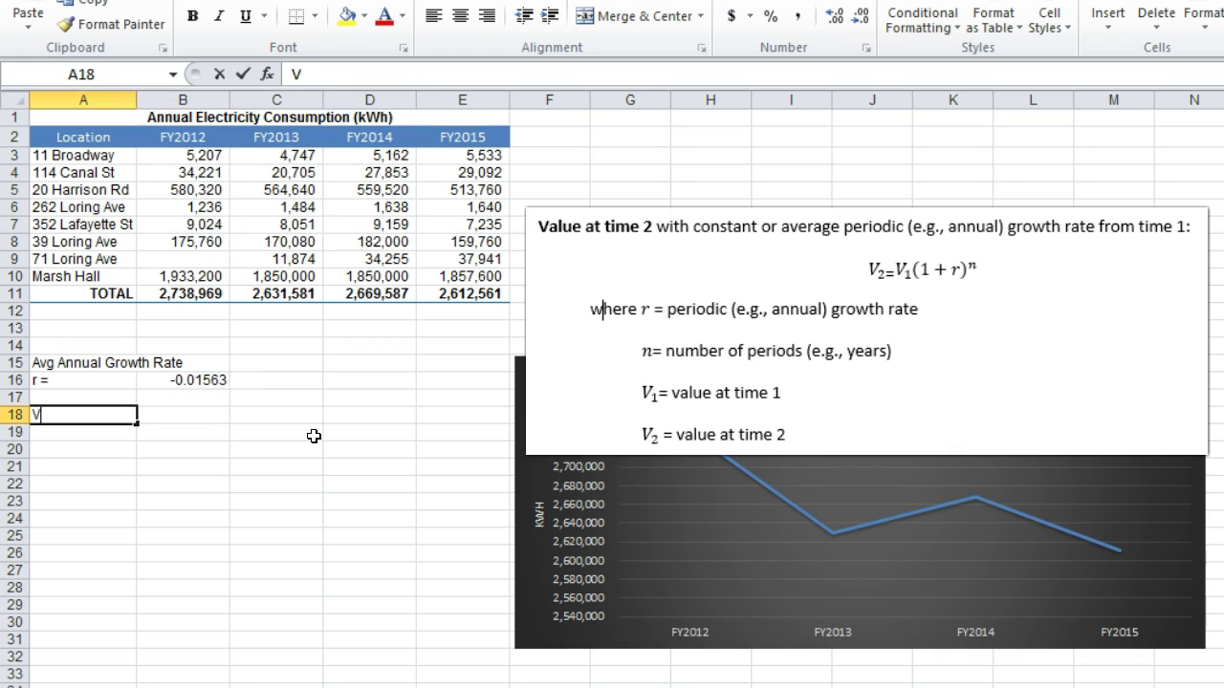
key("BackSpace")
key("BackSpace")
key("BackSpace")
type("alue at")
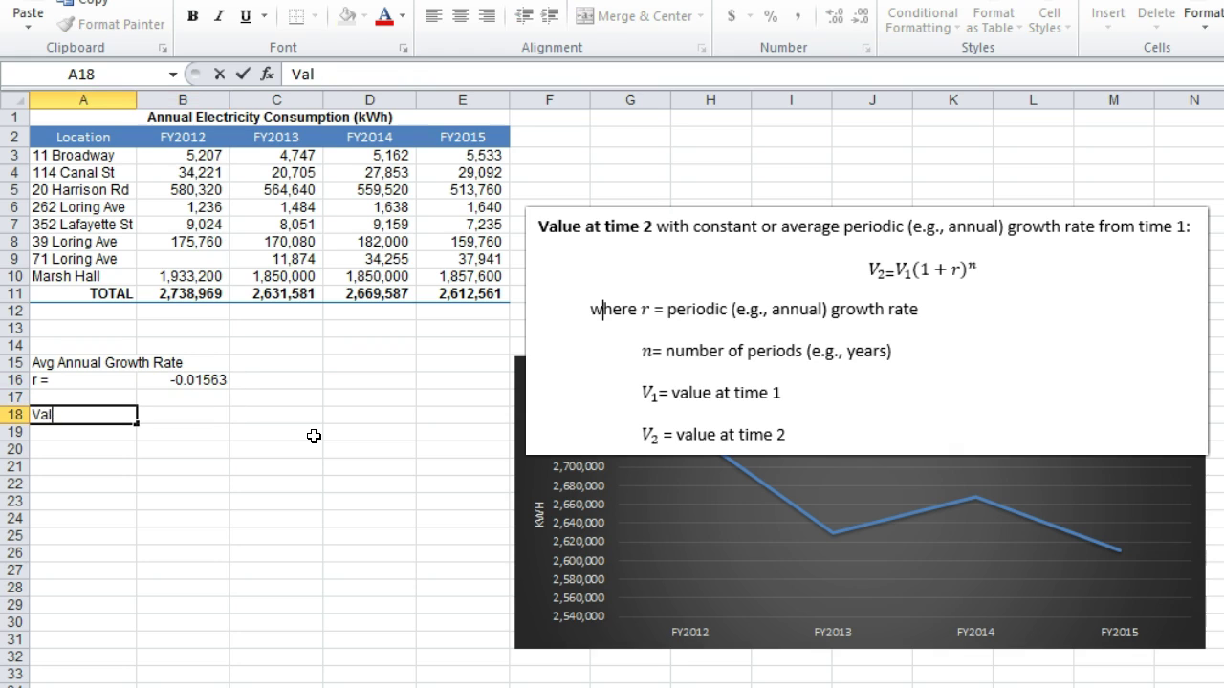
type(" time 2")
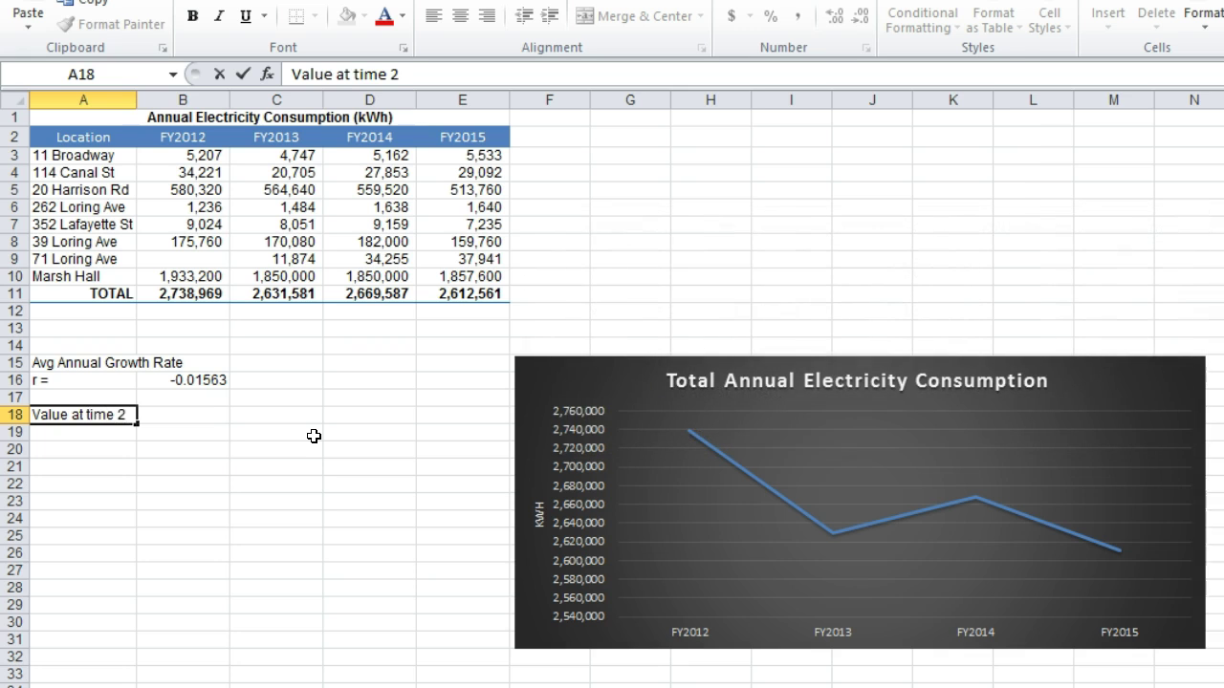
key("Return")
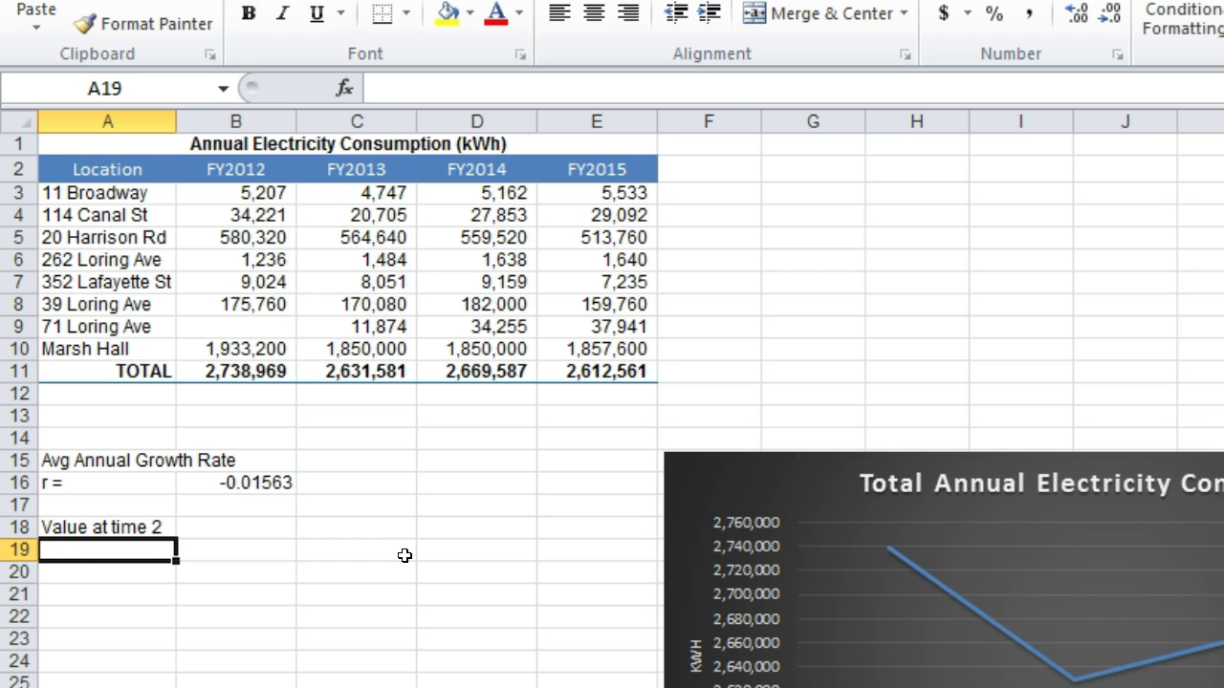
type("V2025")
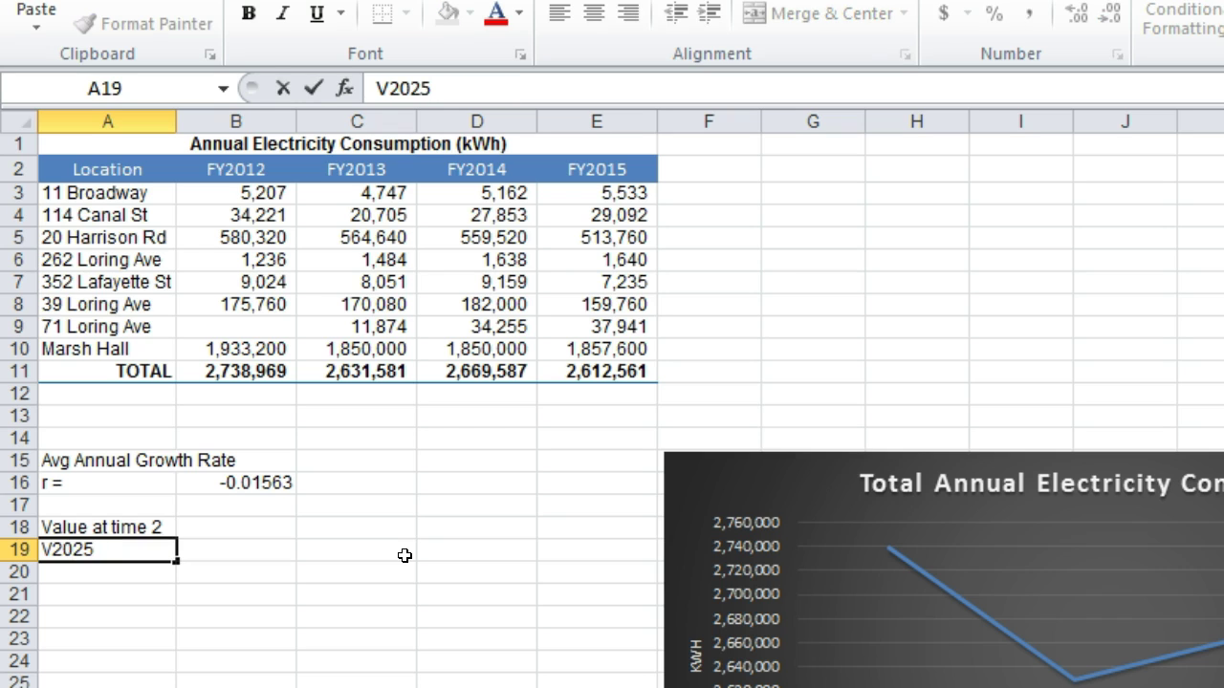
type(" =")
key("Tab")
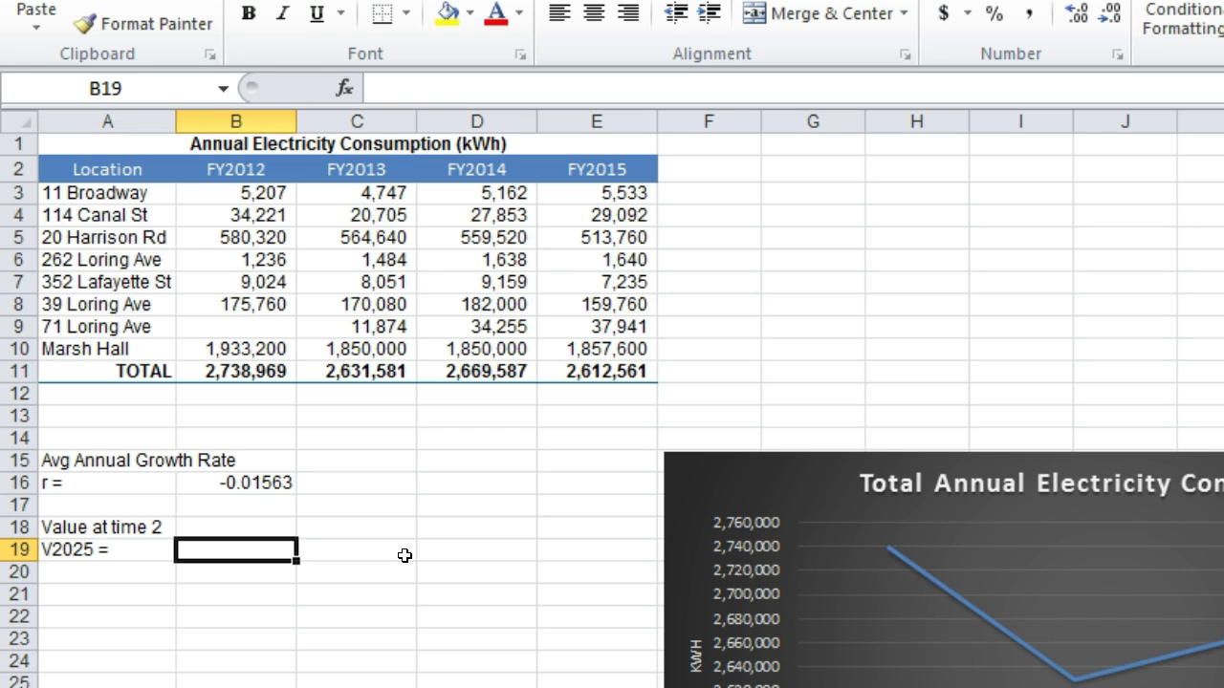
Project the total consumption for 2025 in B19 with the formula =E11*(1+B16)^10
type("=")
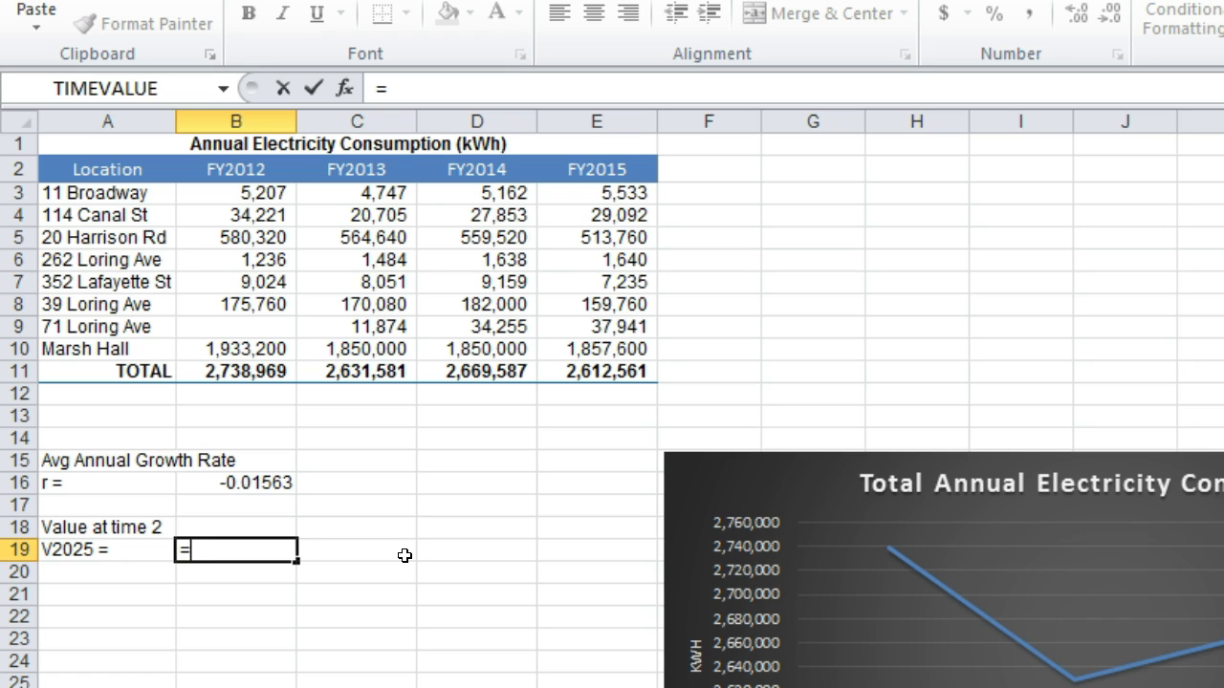
left_click(408, 547)
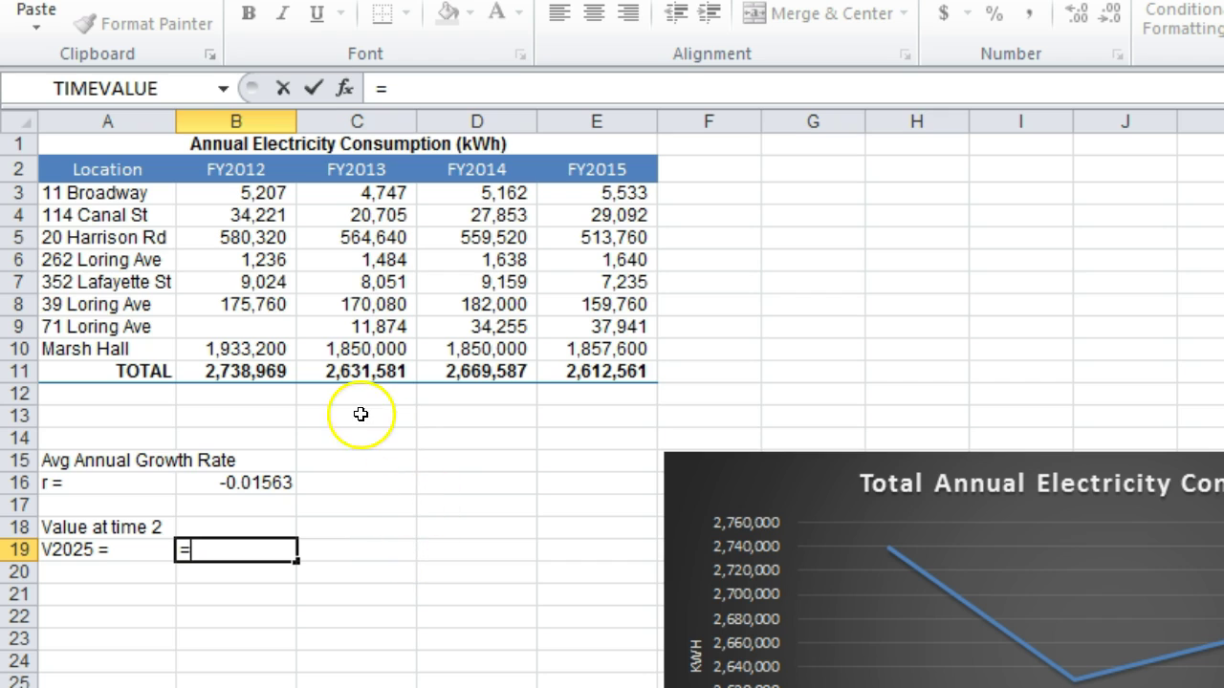
left_click(623, 371)
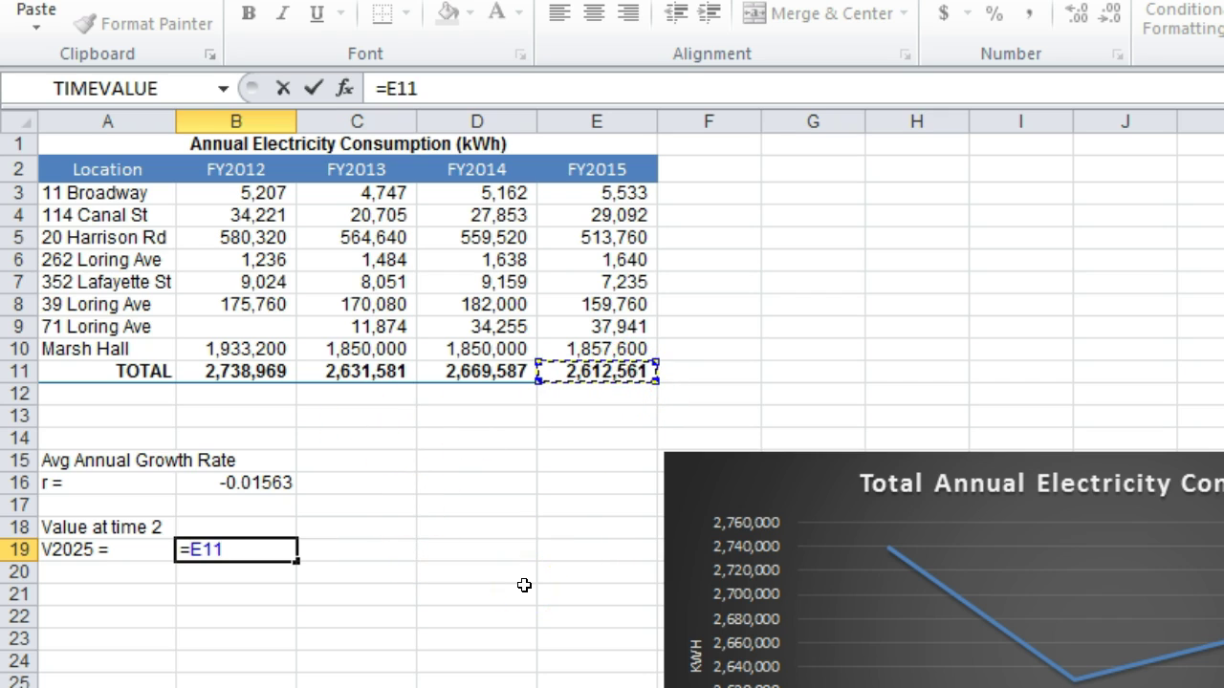
type("*")
type("(1")
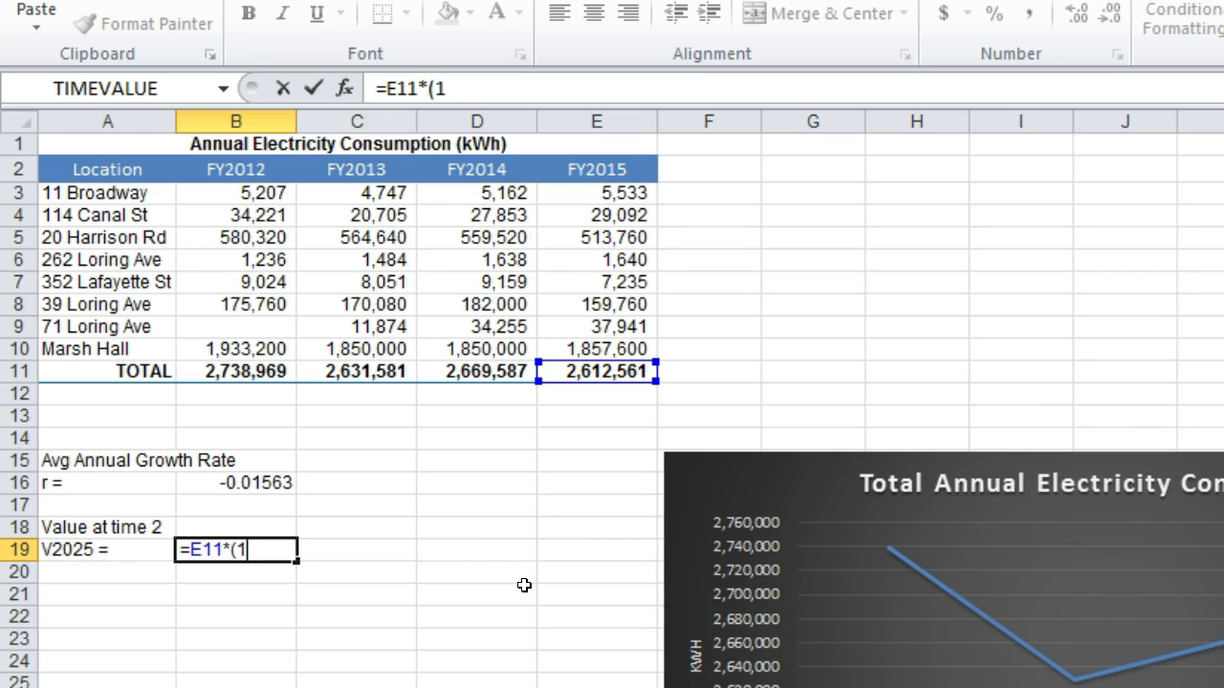
type("+")
left_click(281, 499)
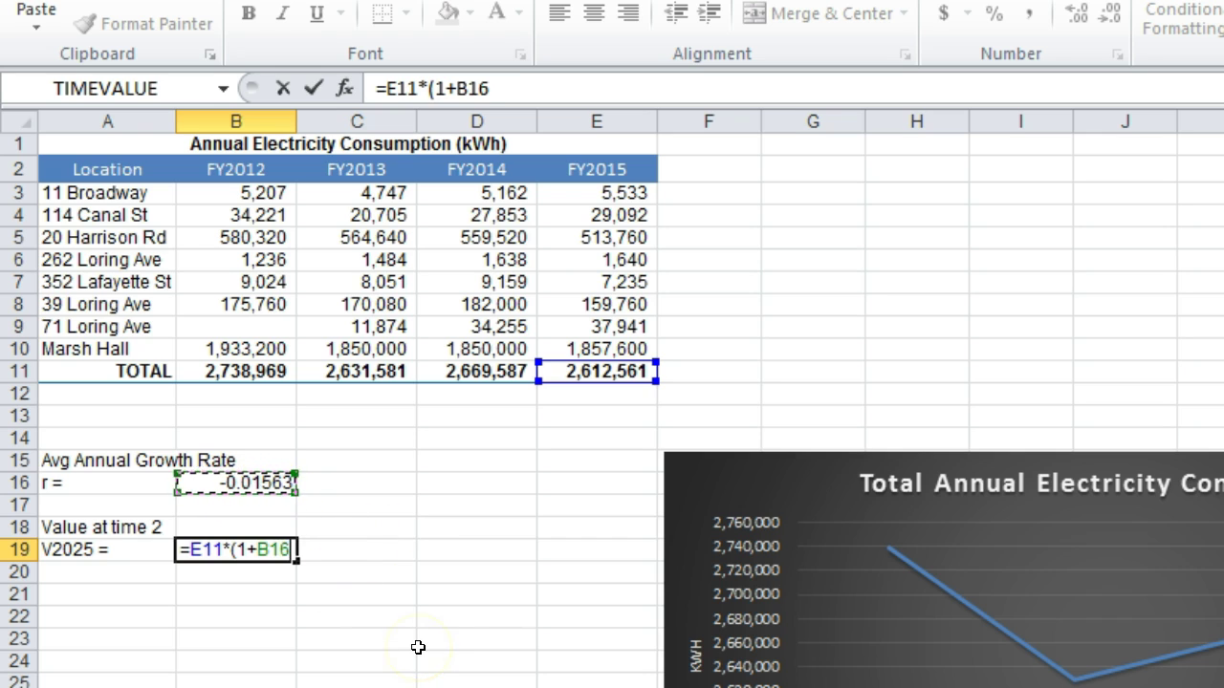
type(")")
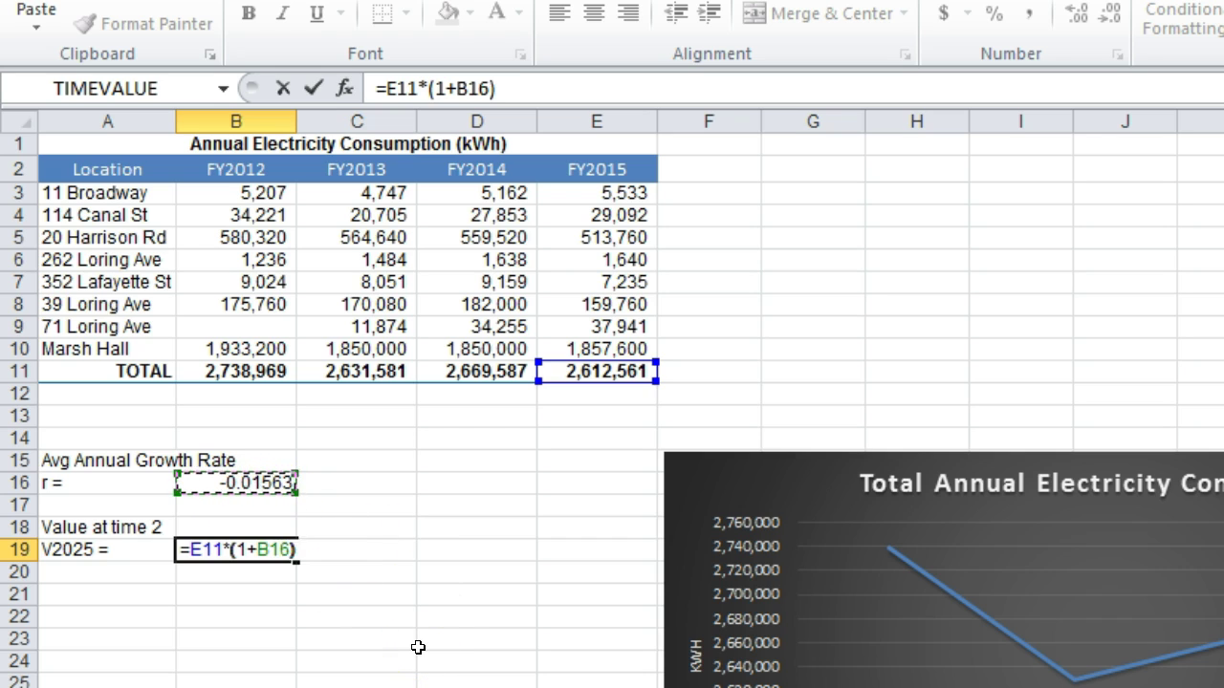
type("^")
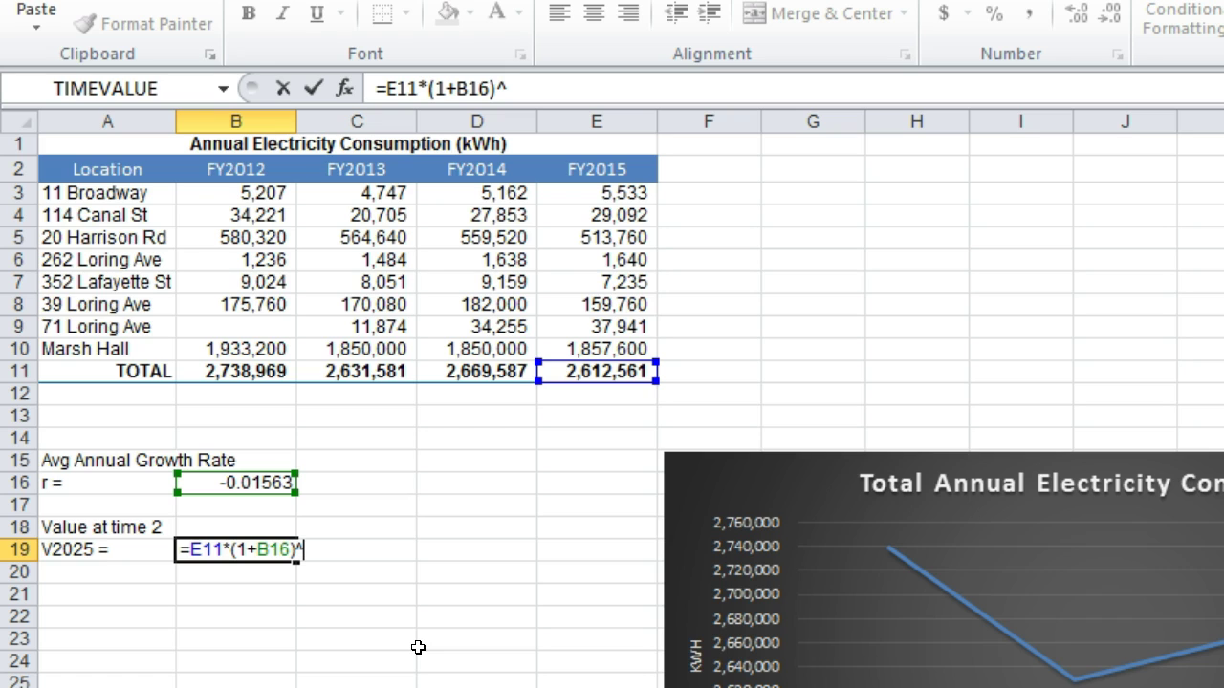
type("10")
key("Return")
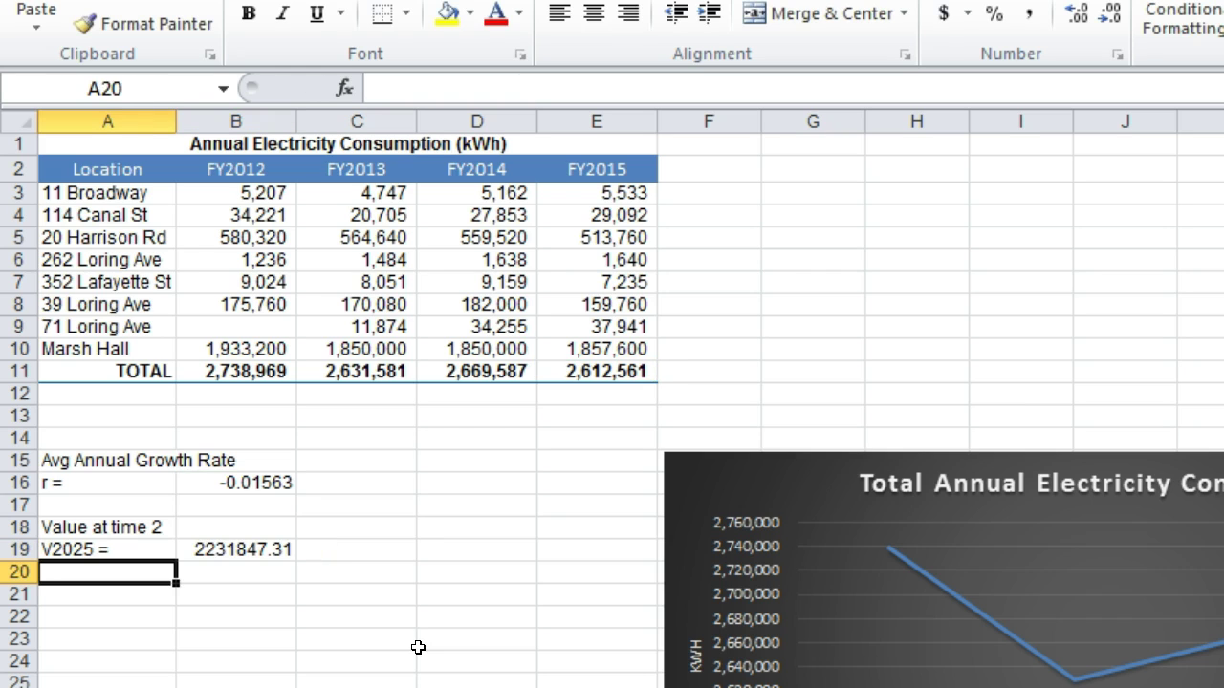
Format the projected 2025 value in B19 with thousands separators and no decimal places
left_click(237, 549)
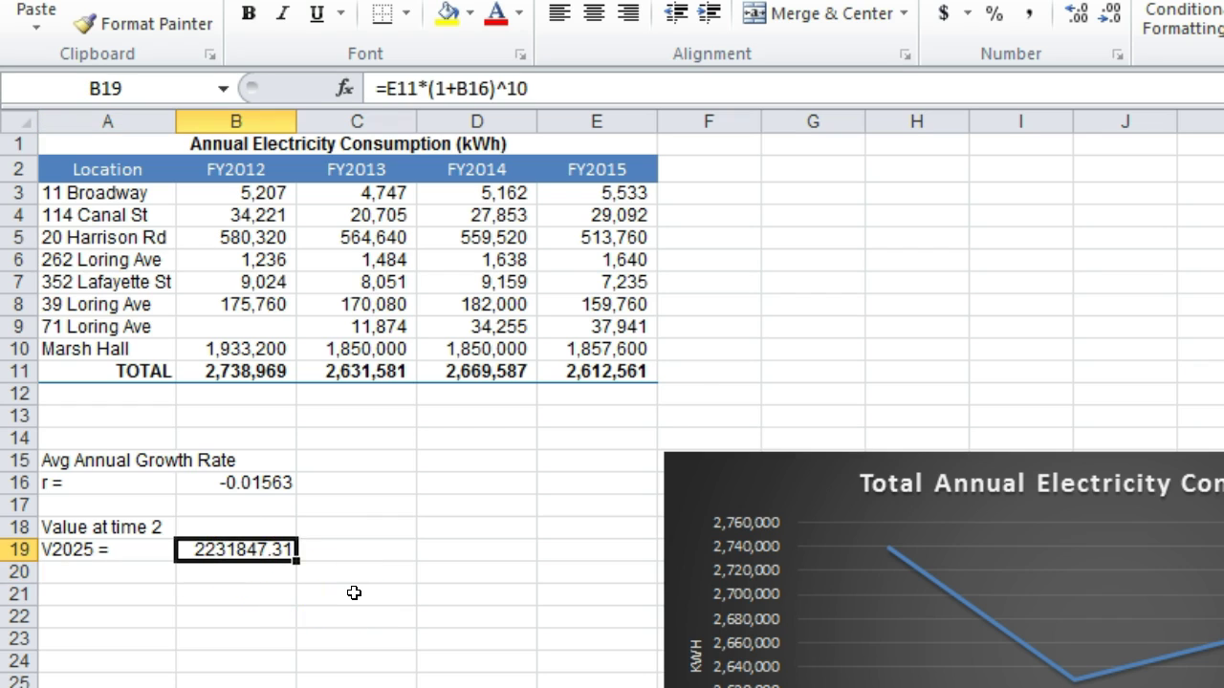
left_click(1109, 24)
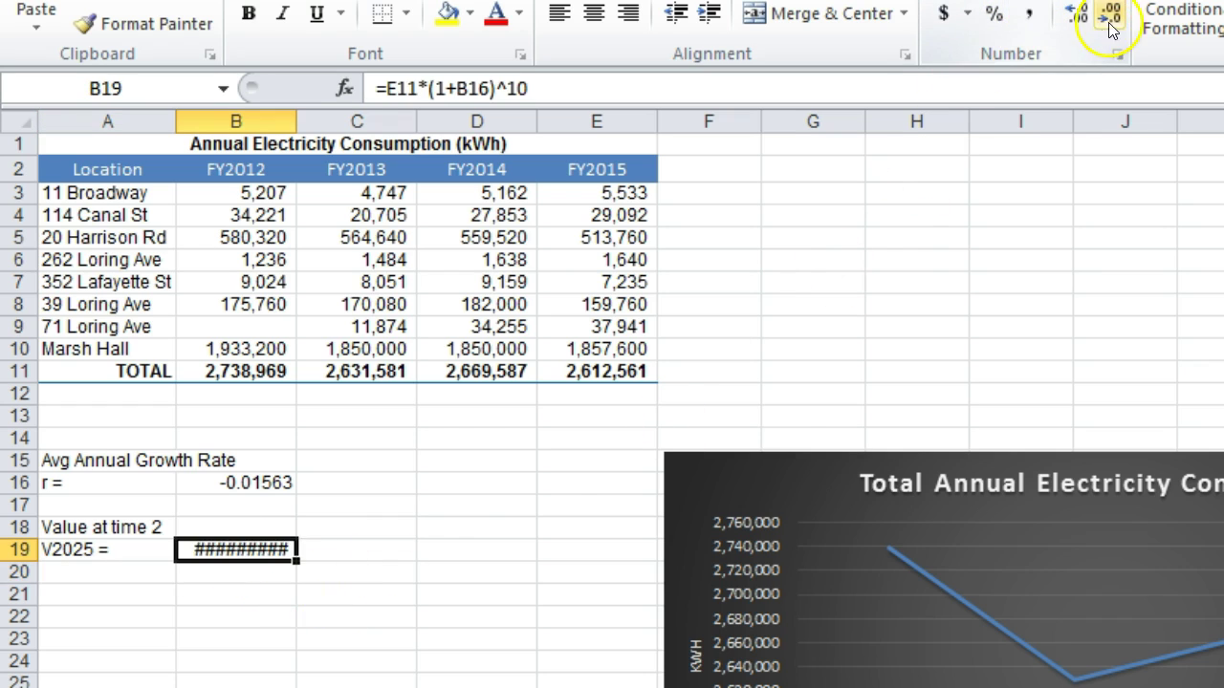
left_click(1115, 23)
left_click(1115, 23)
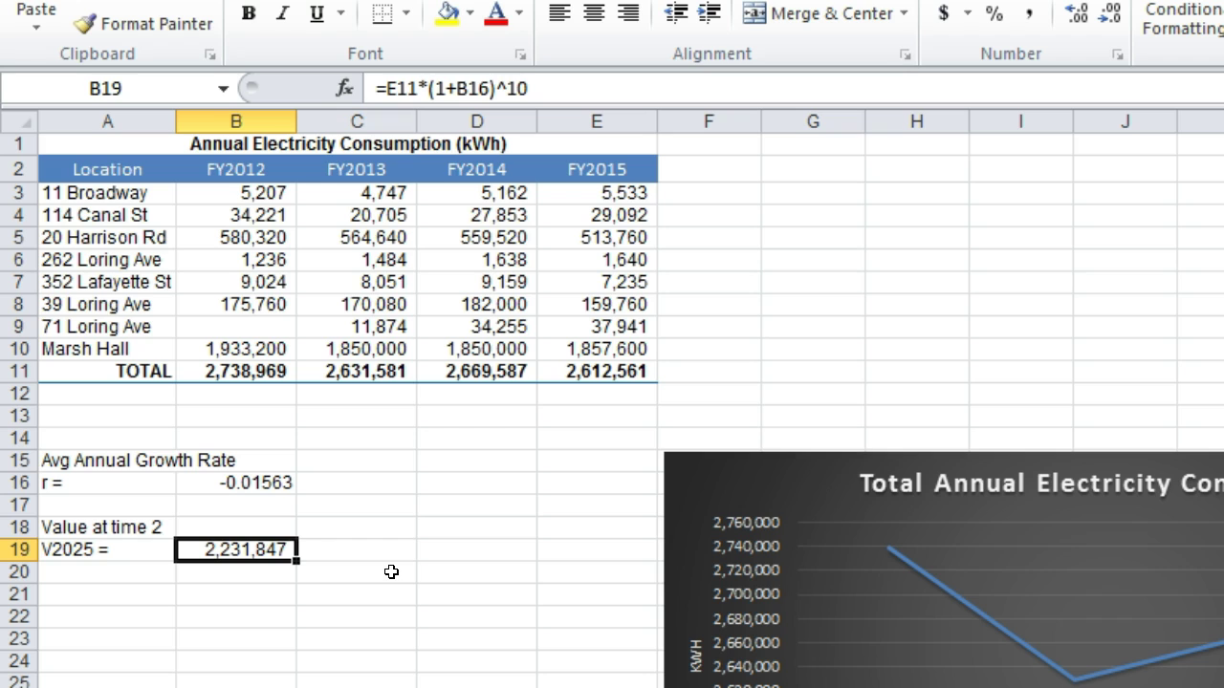
Calculate the difference between the FY2015 total and the projected 2025 consumption in B21 with the formula =E11-B19
left_click(242, 602)
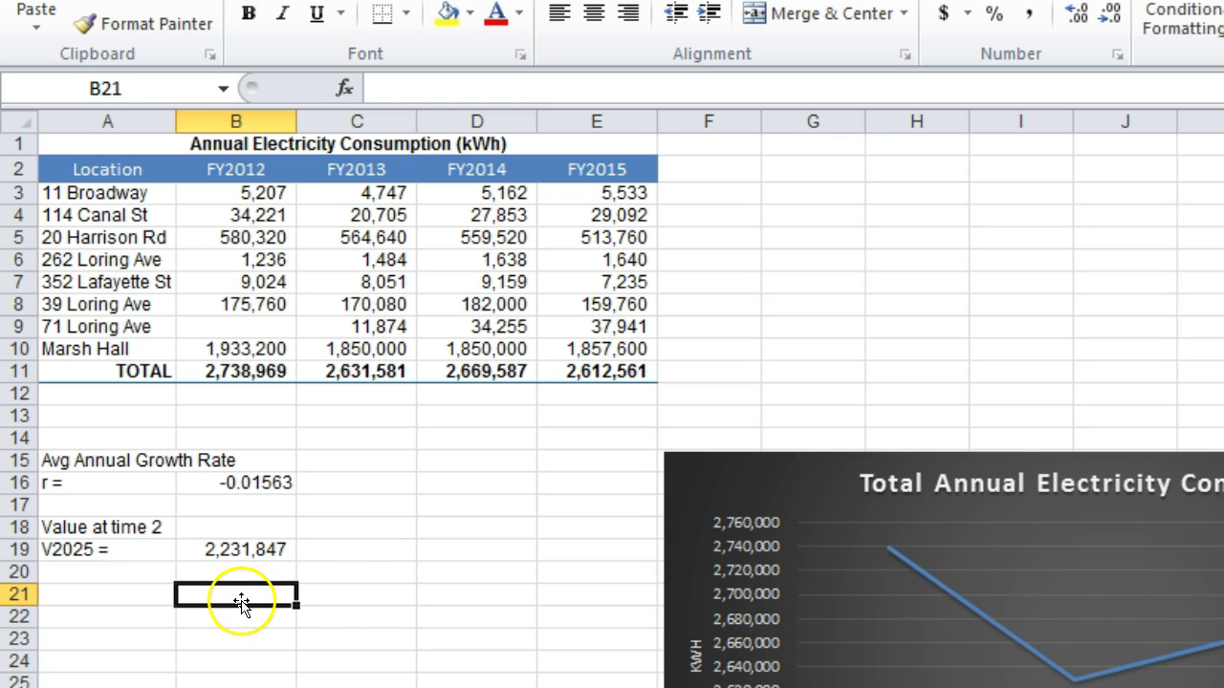
type("=")
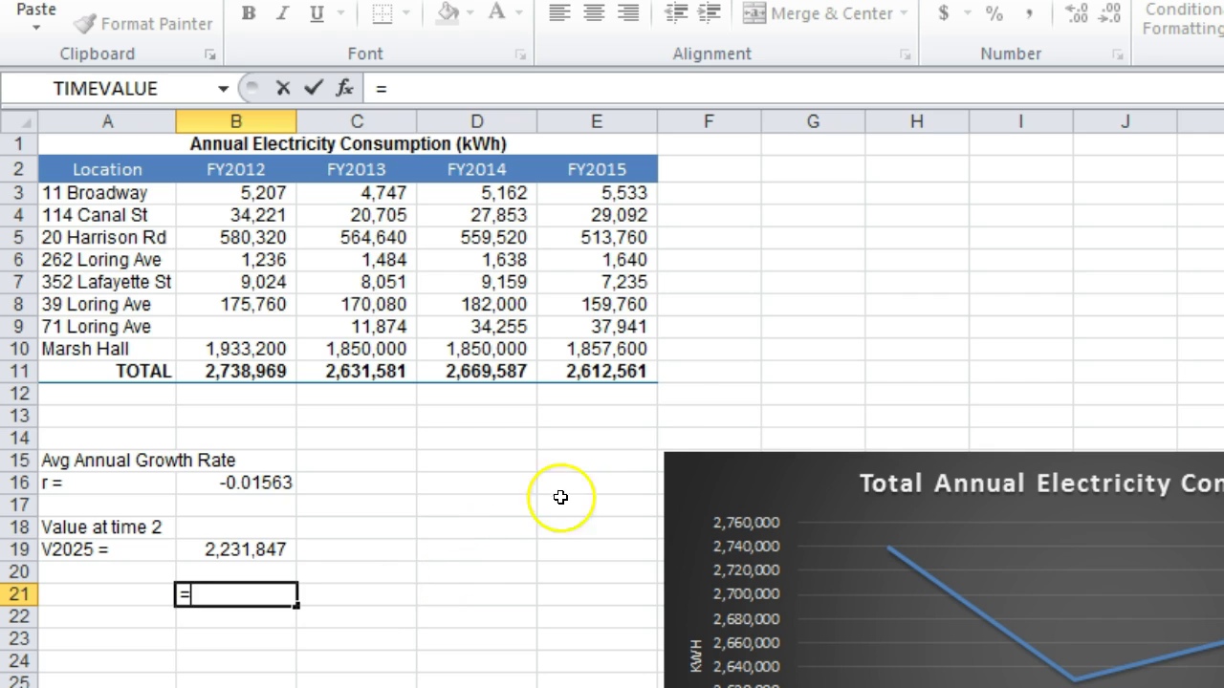
left_click(595, 373)
type("-")
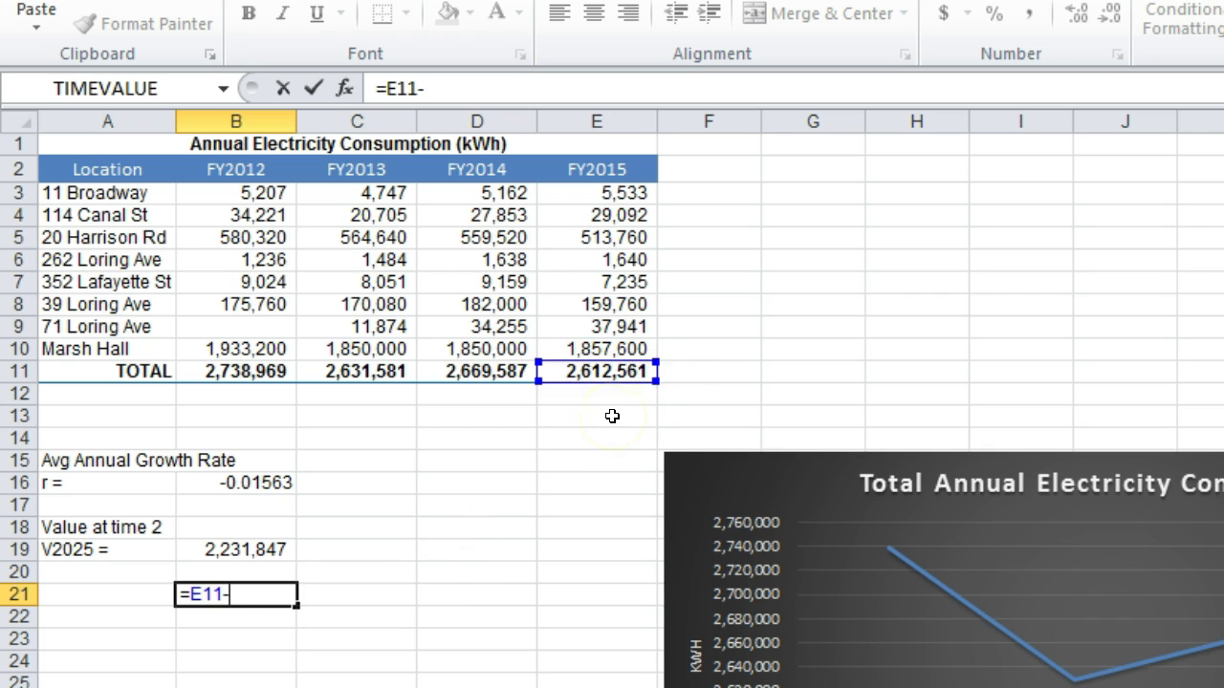
left_click(246, 550)
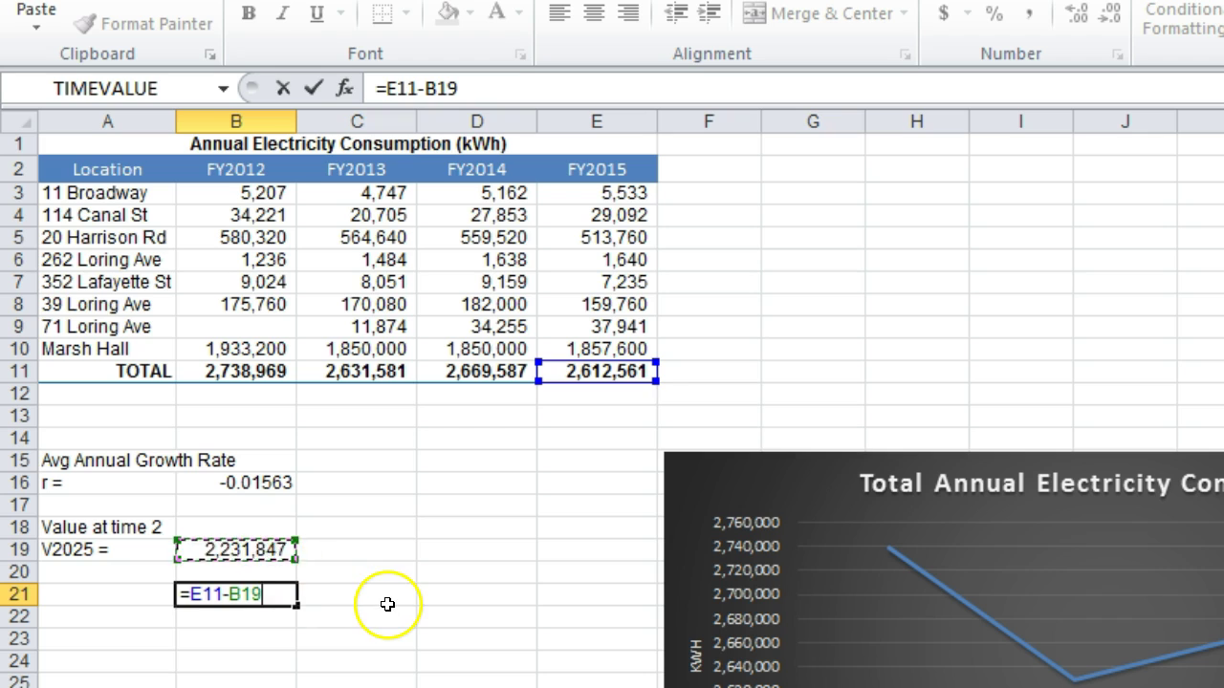
key("Return")
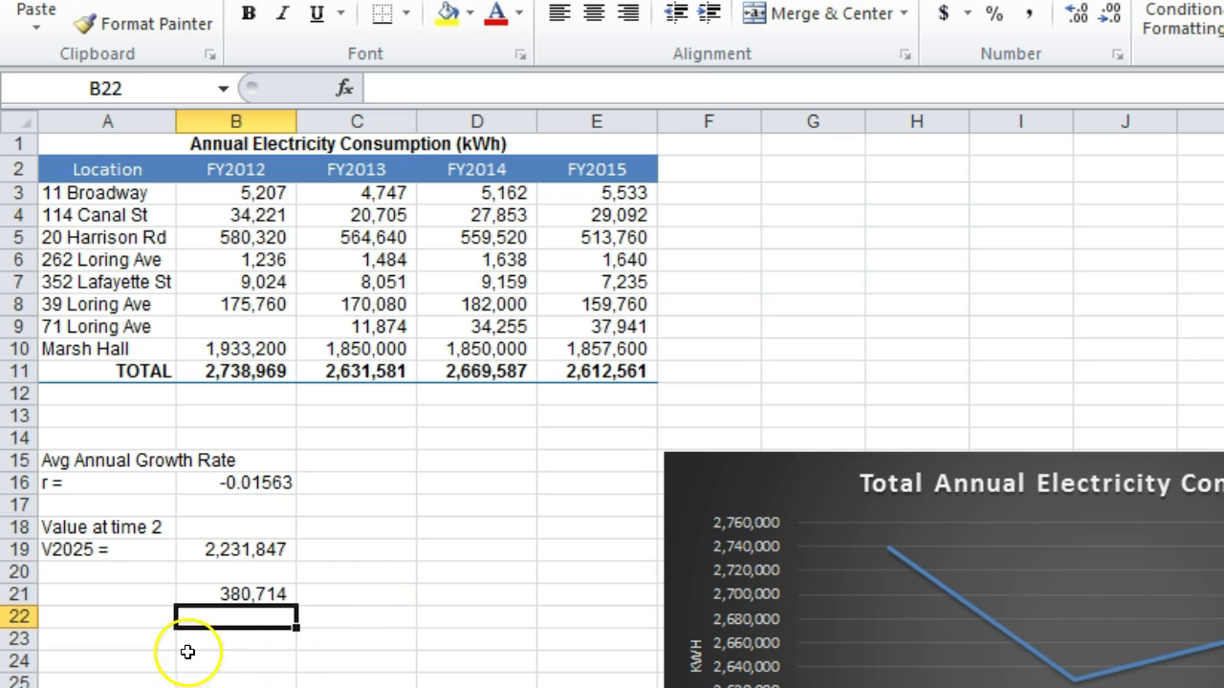
Enter the label "Pct Change" in cell A23
left_click(108, 639)
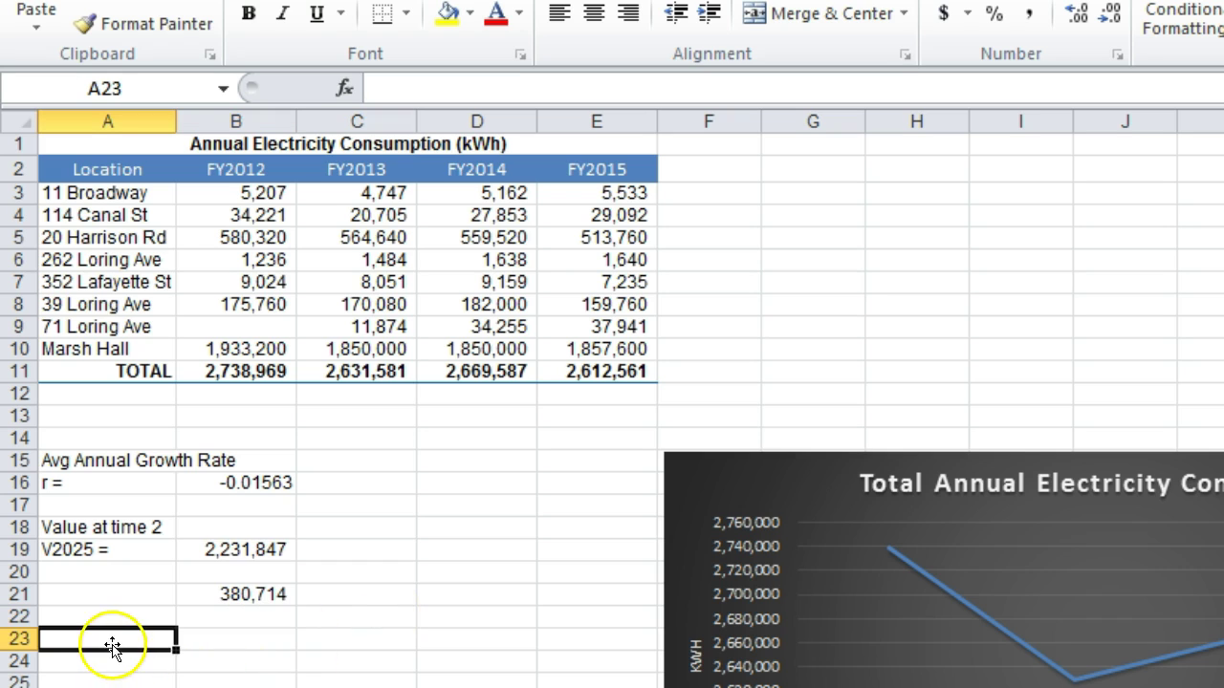
type("Pc")
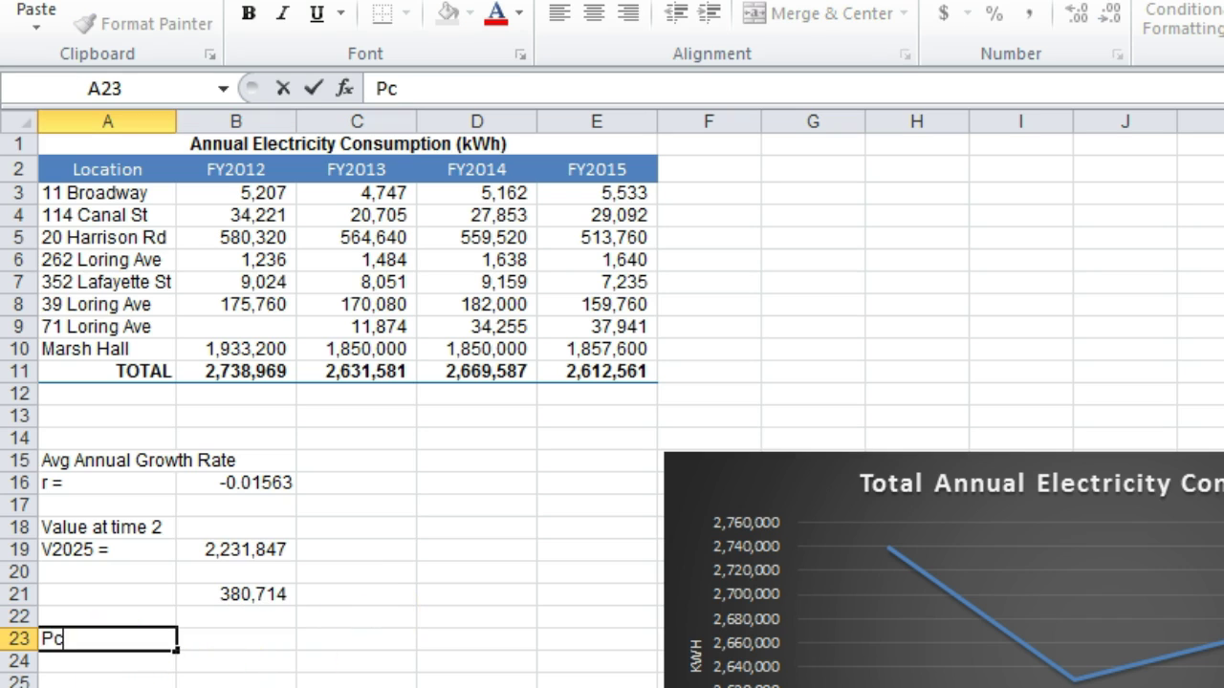
type("t Chnage")
key("BackSpace")
key("BackSpace")
key("BackSpace")
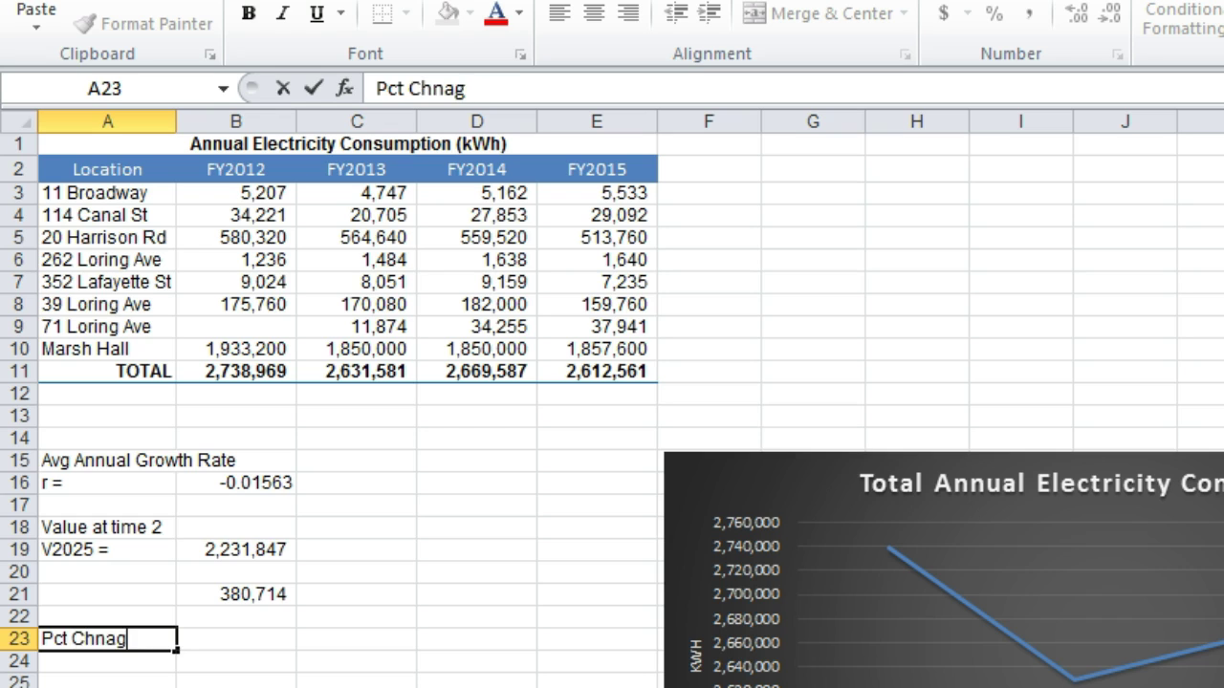
type("age")
key("BackSpace")
key("BackSpace")
key("BackSpace")
key("BackSpace")
type("nage")
key("BackSpace")
key("BackSpace")
key("BackSpace")
key("BackSpace")
type("ange")
key("Tab")
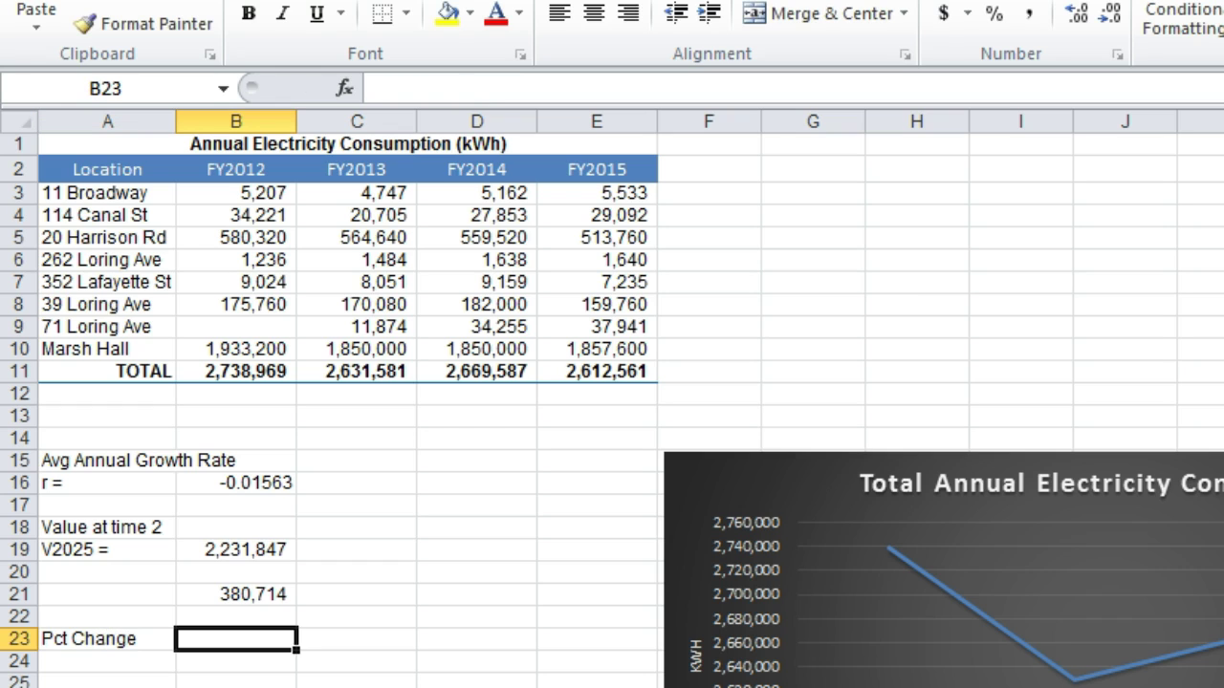
Calculate the percent change from FY2015 to 2025 in B23 with the formula =(B19/E11-1)*100
type("=")
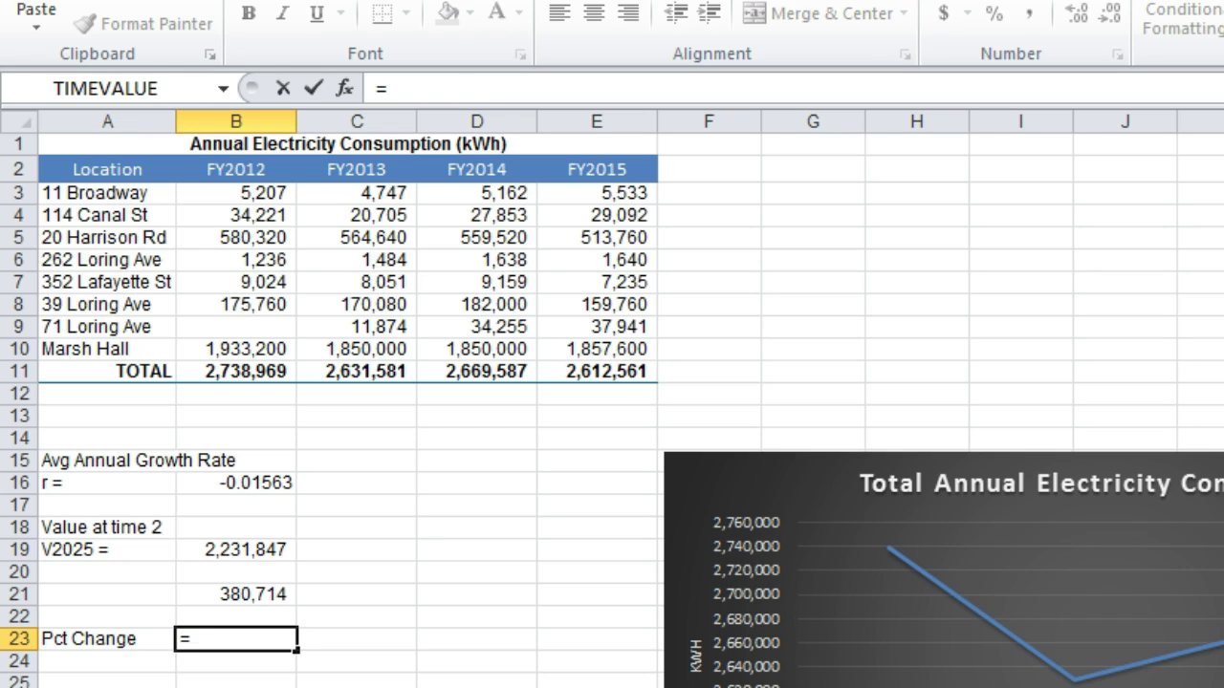
left_click(251, 546)
type("/")
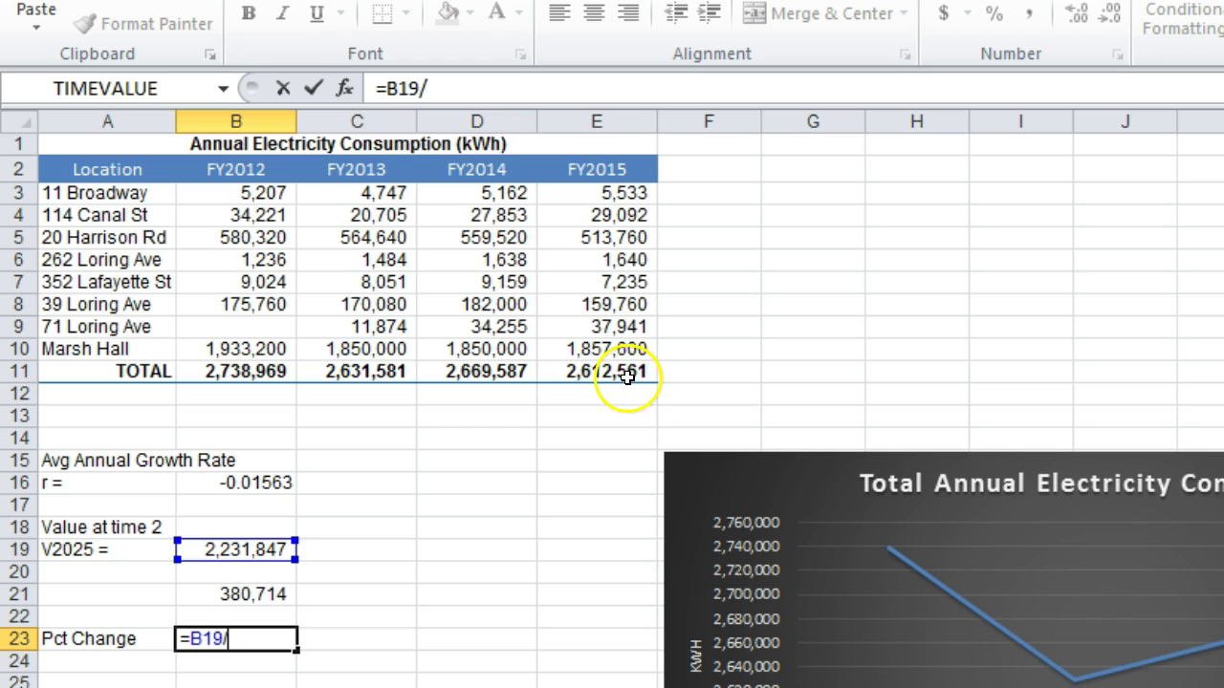
left_click(619, 374)
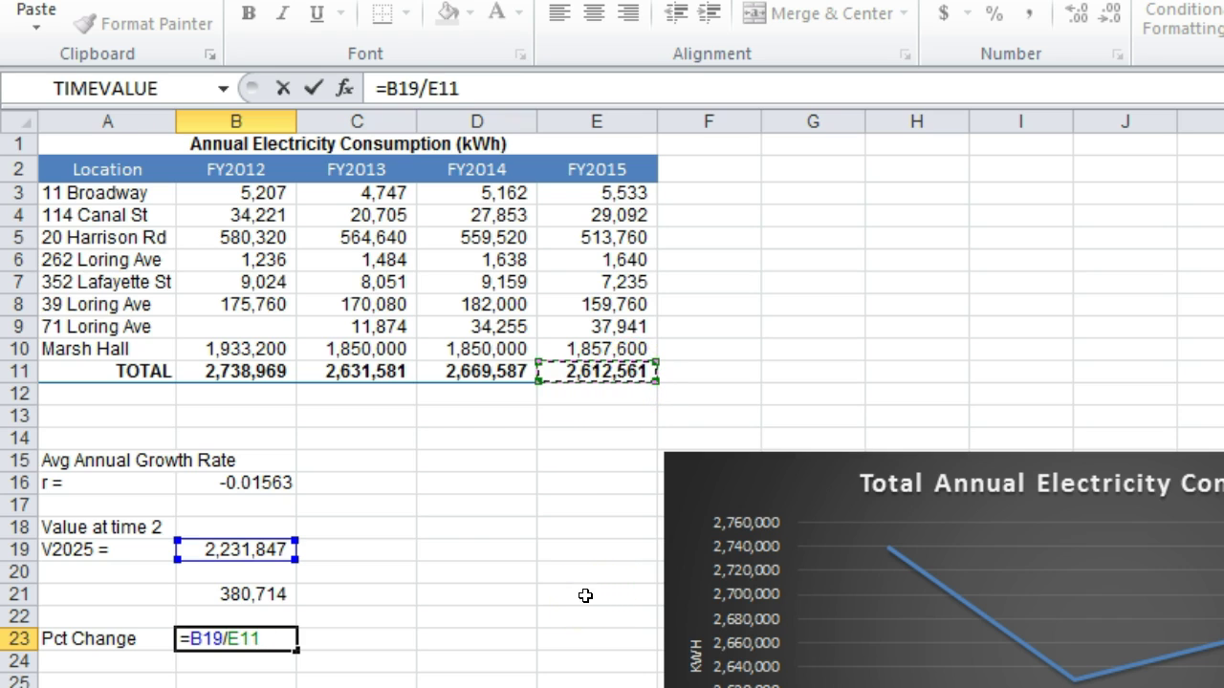
type("-1")
left_click(188, 647)
type("()*100")
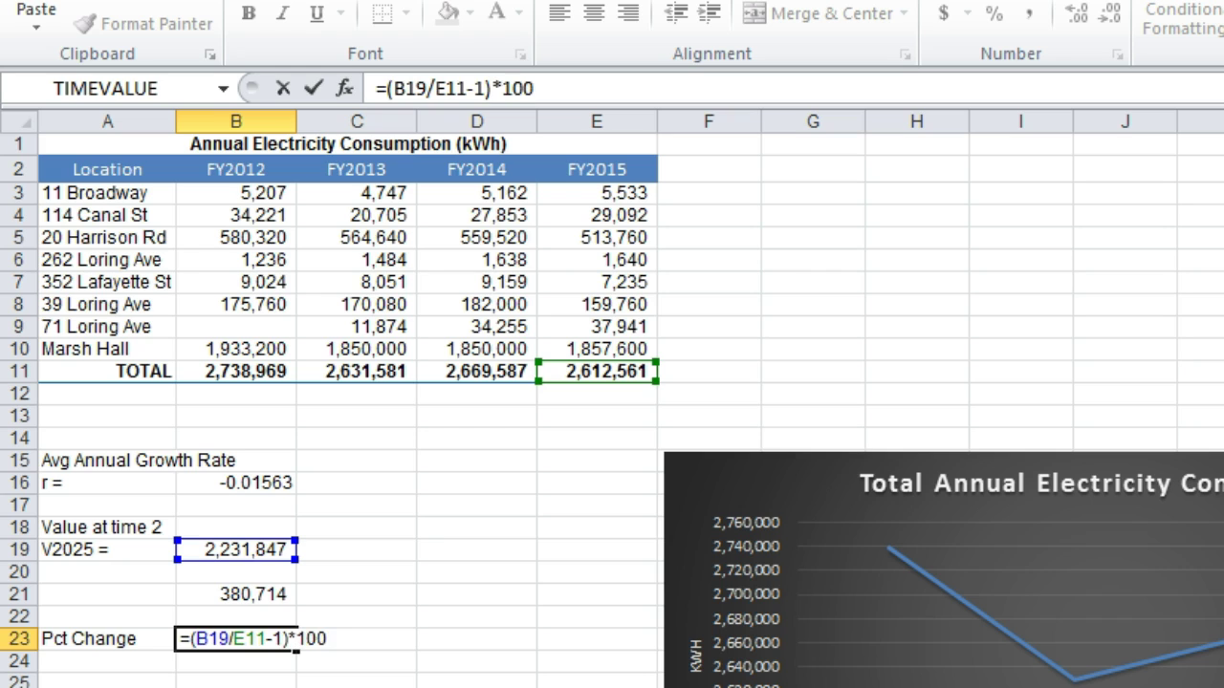
key("Return")
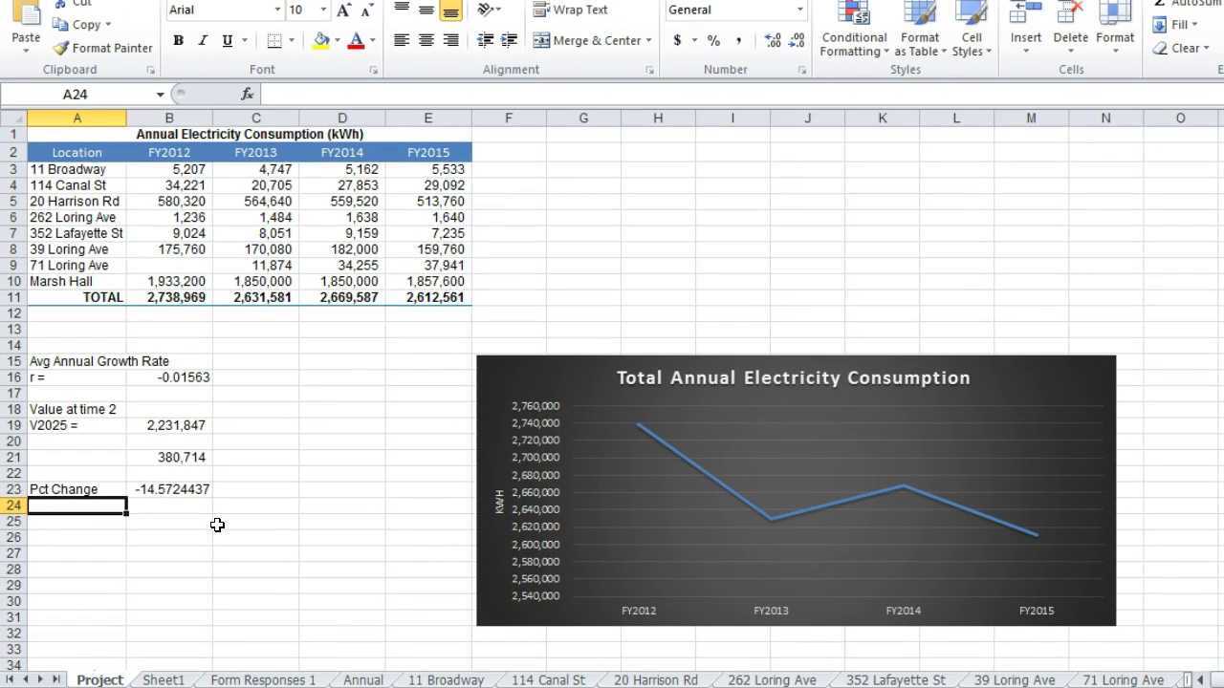
Extend the fiscal-year headers in row 2 from FY2015 through FY2025 in column O by filling the series
left_click(447, 150)
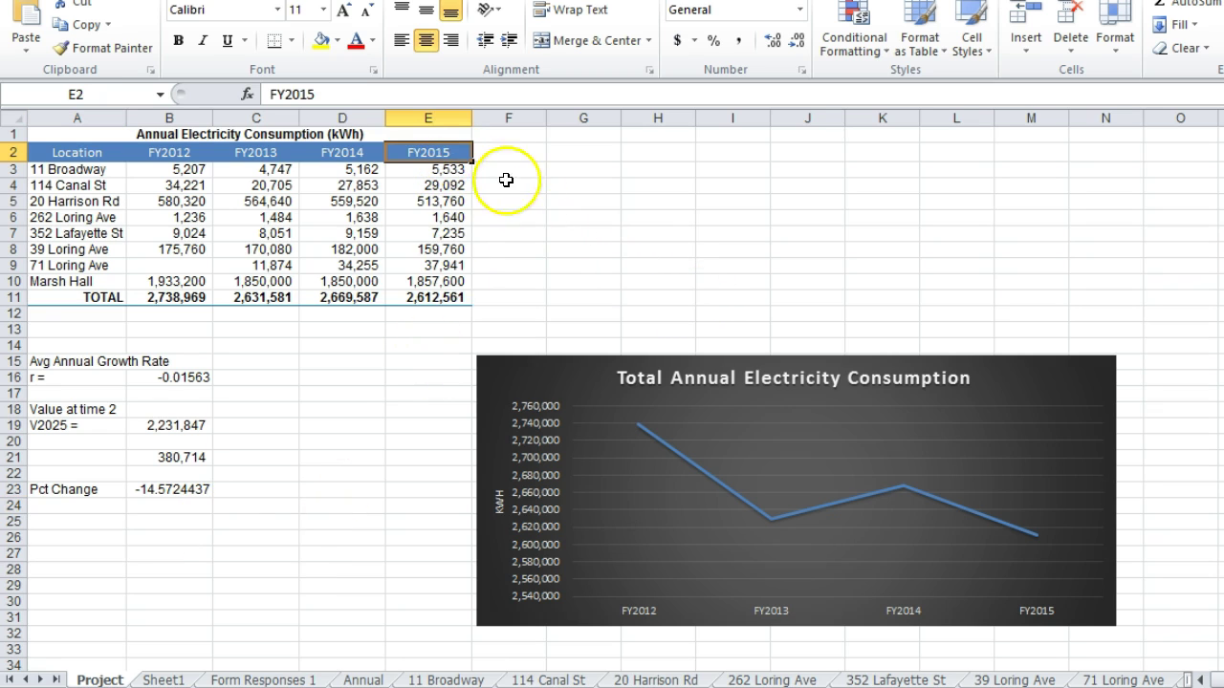
left_click_drag(492, 163, 1049, 156)
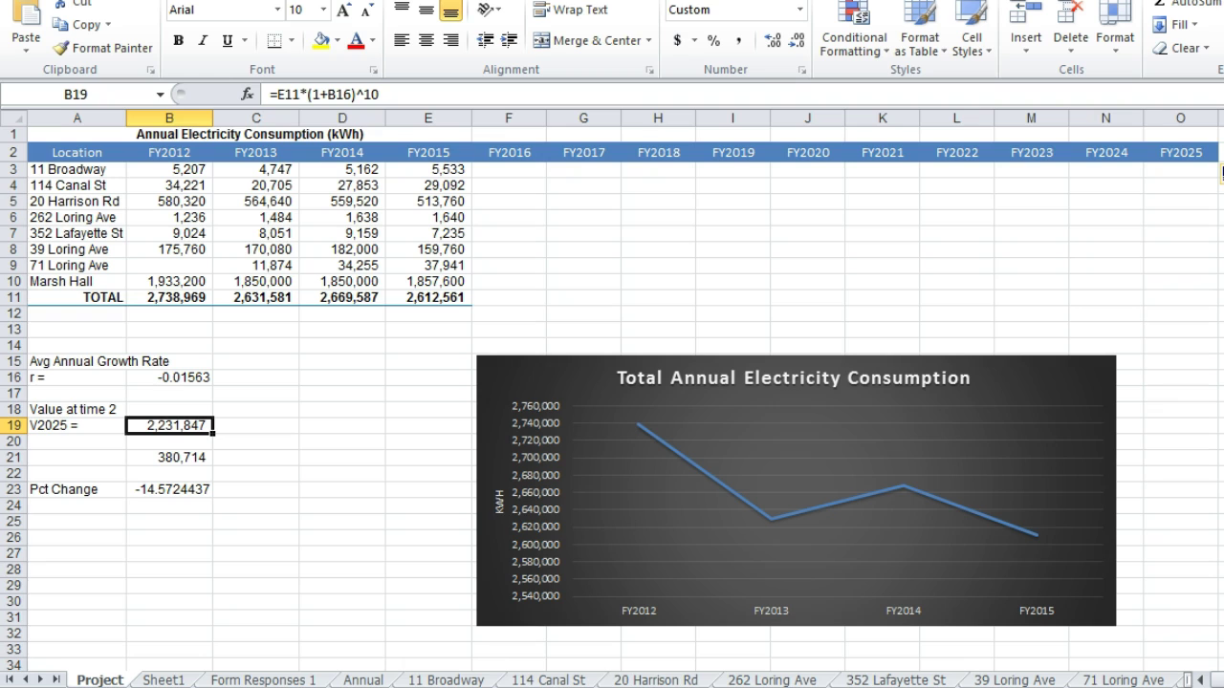
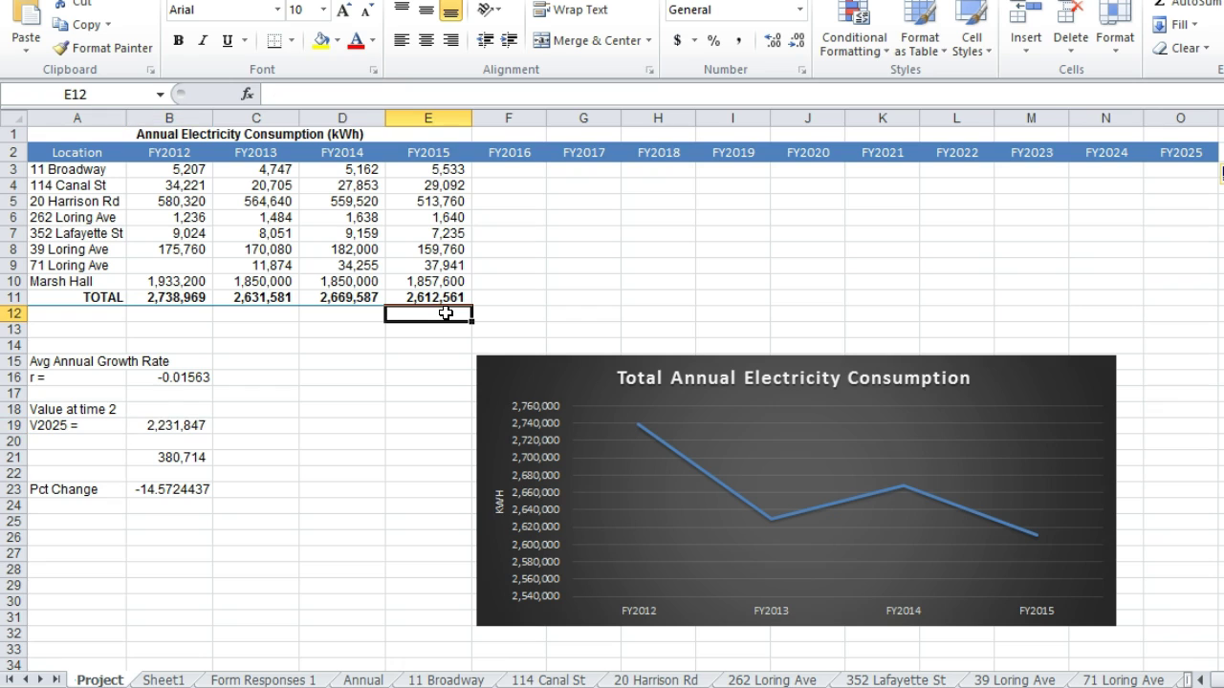
Enter the label "Calendar Year" in cell E12, below the FY2015 total
type("Calendary")
key("BackSpace")
key("BackSpace")
key("BackSpace")
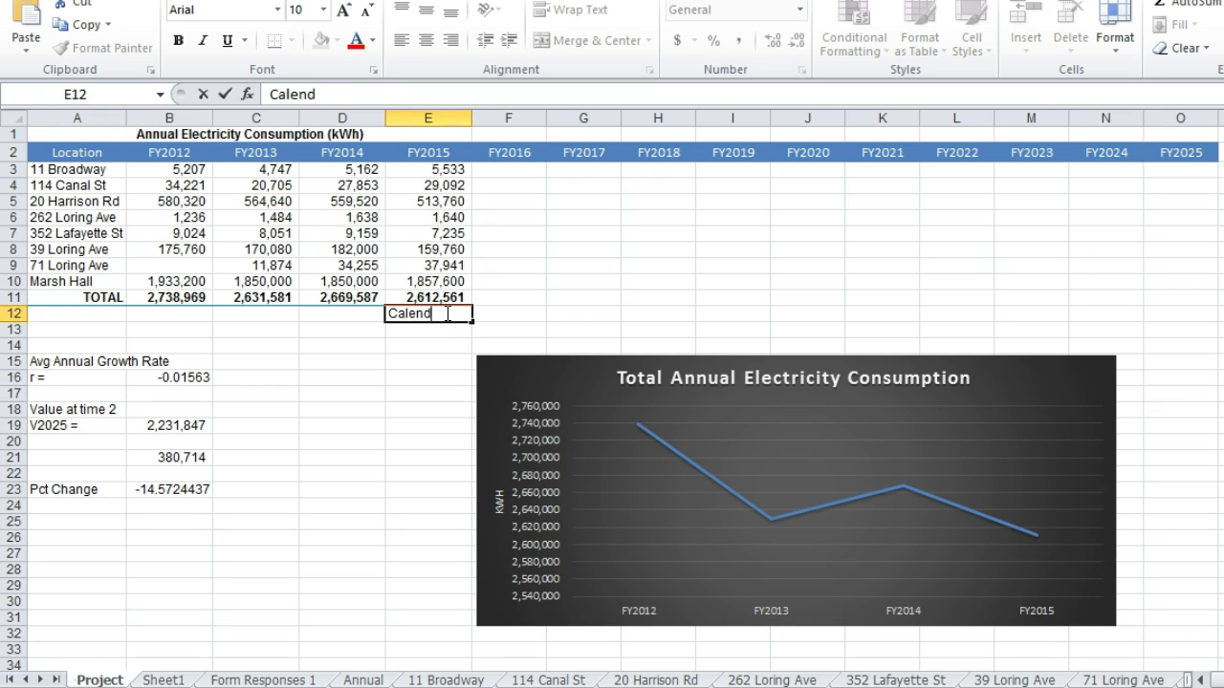
type("ar Year")
key("Tab")
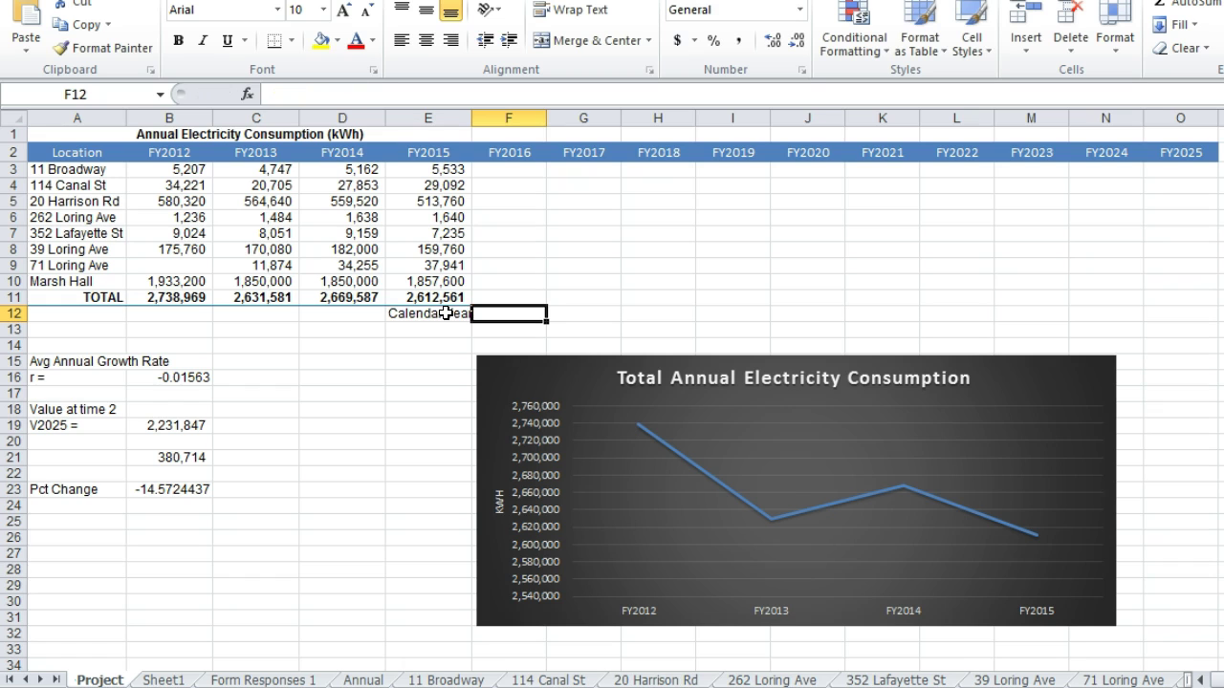
Enter 2016 and 2017 in F12 and G12 and fill the year series across to 2025 in O12
type("2016")
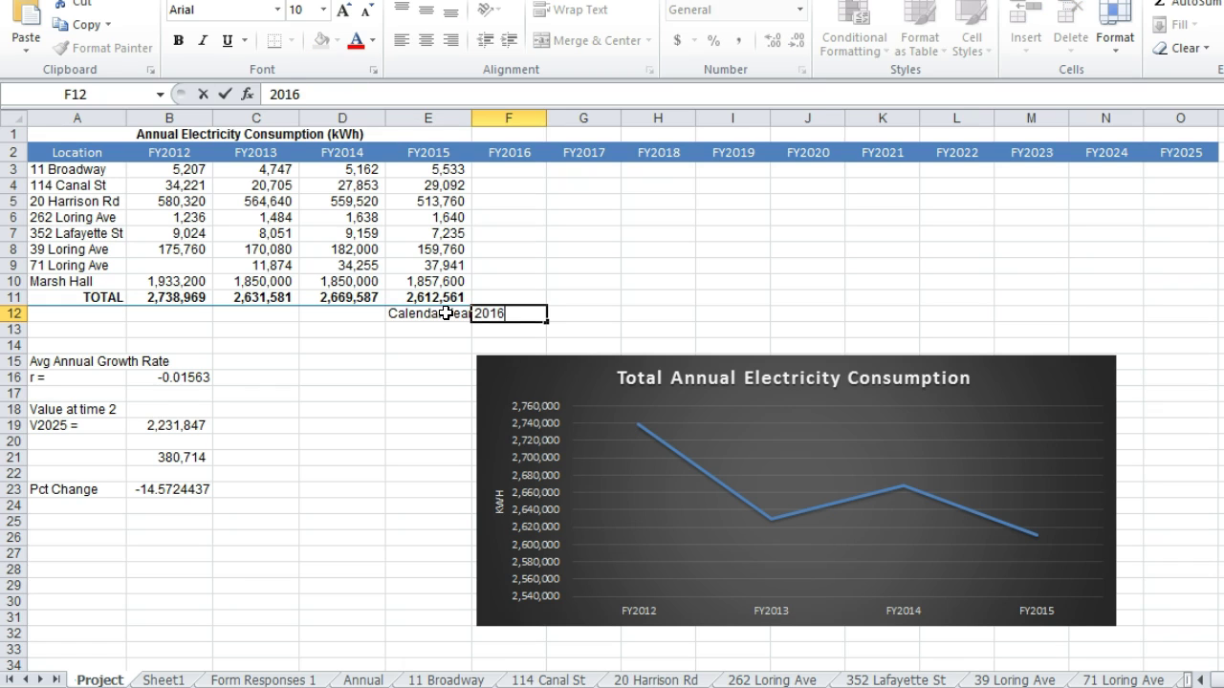
key("BackSpace")
key("BackSpace")
key("BackSpace")
type("2016")
key("Tab")
type("201")
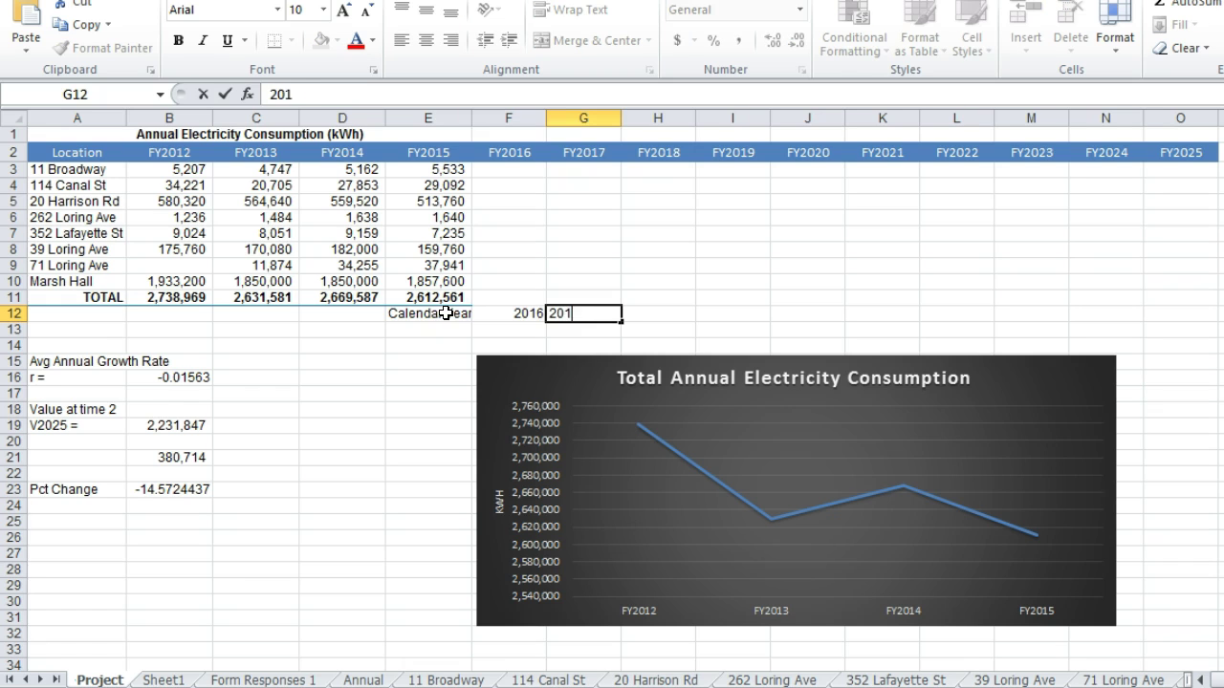
key("Tab")
left_click(534, 314)
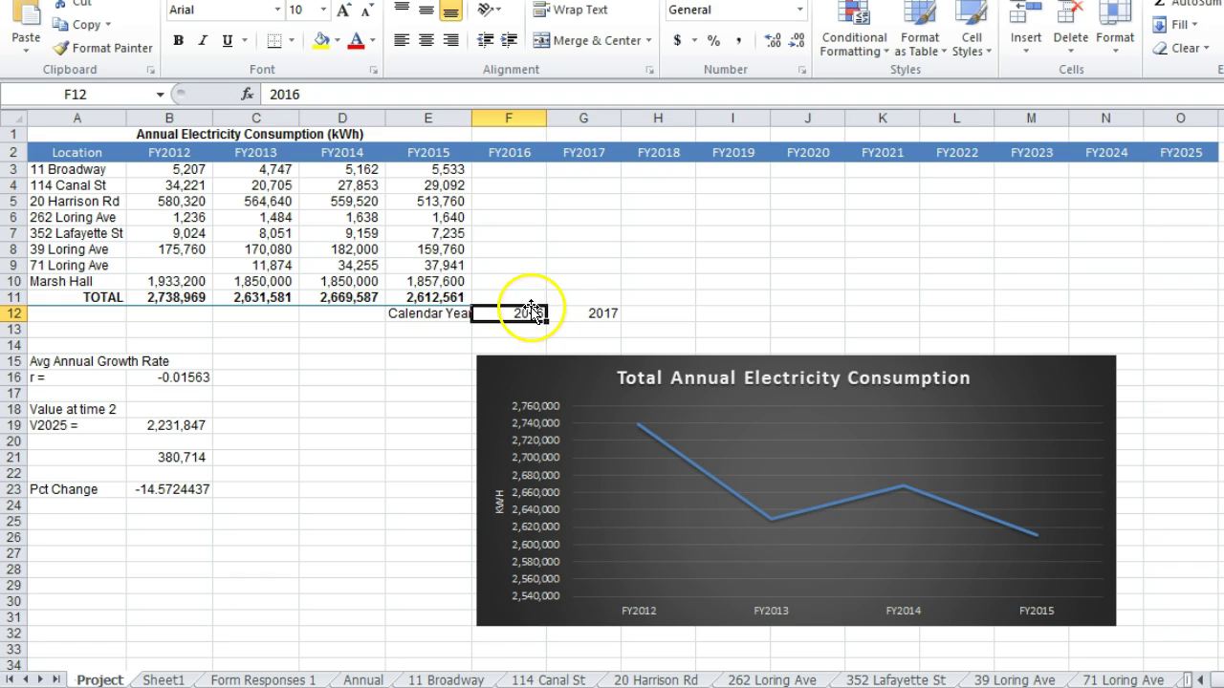
left_click_drag(537, 316, 1204, 325)
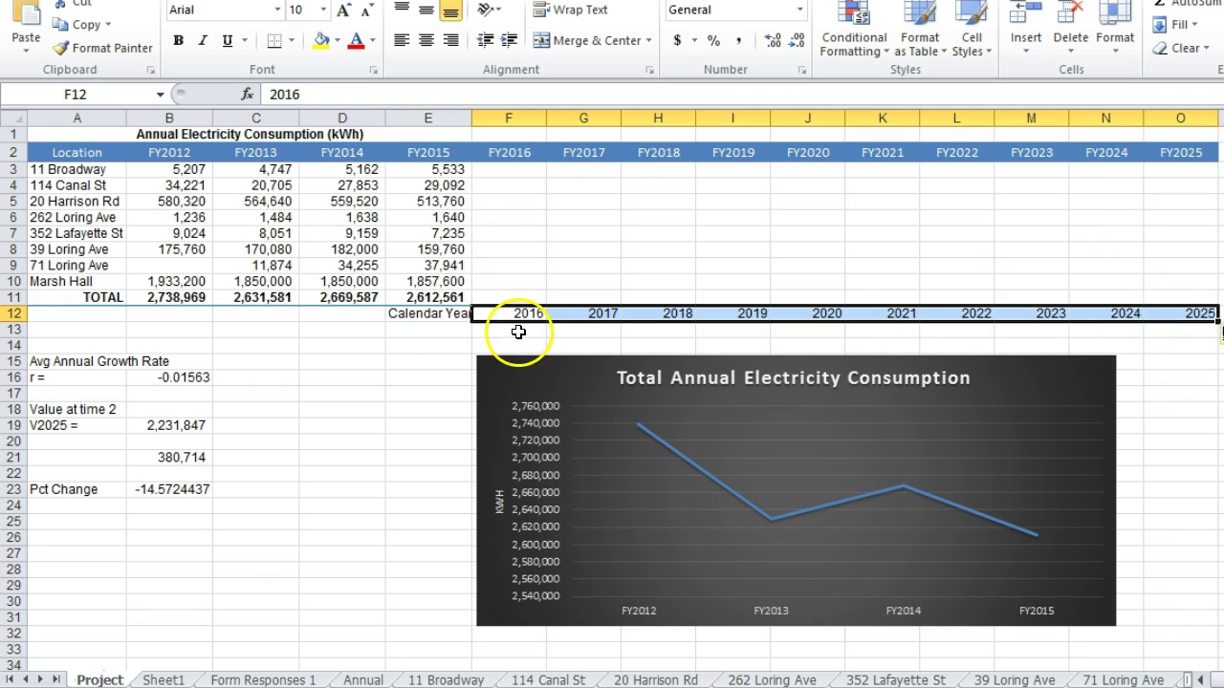
Enter the label "n=" in cell E13, below the Calendar Year label
left_click(429, 329)
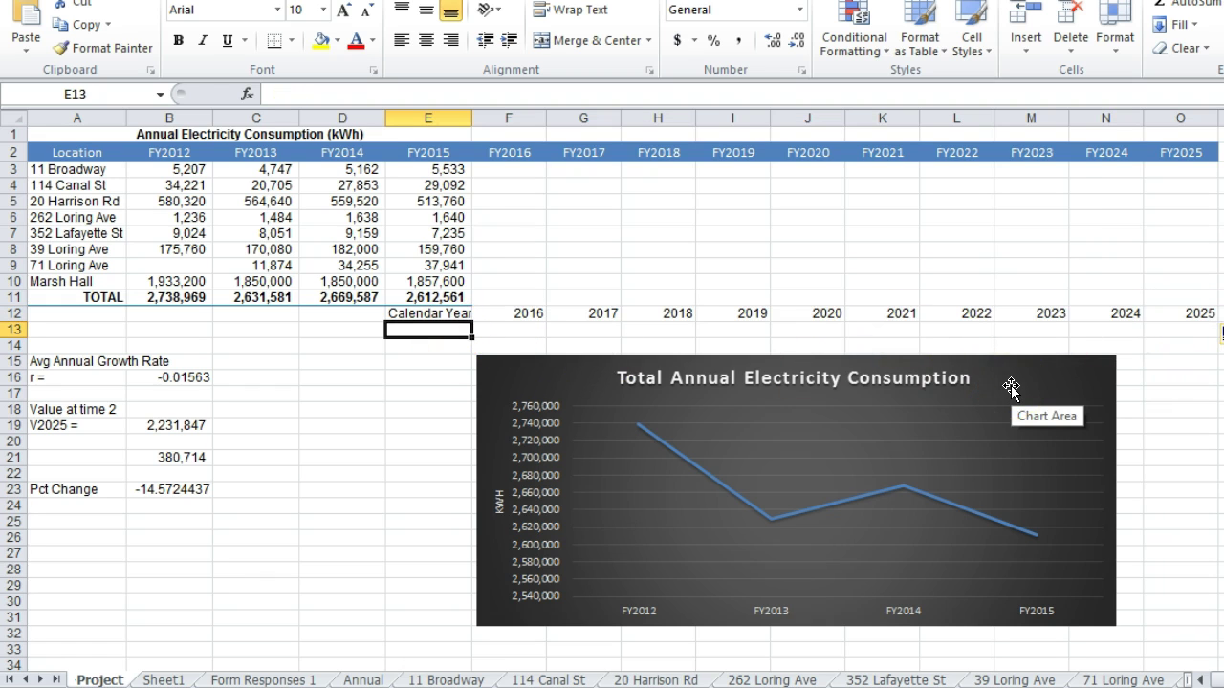
type("n=")
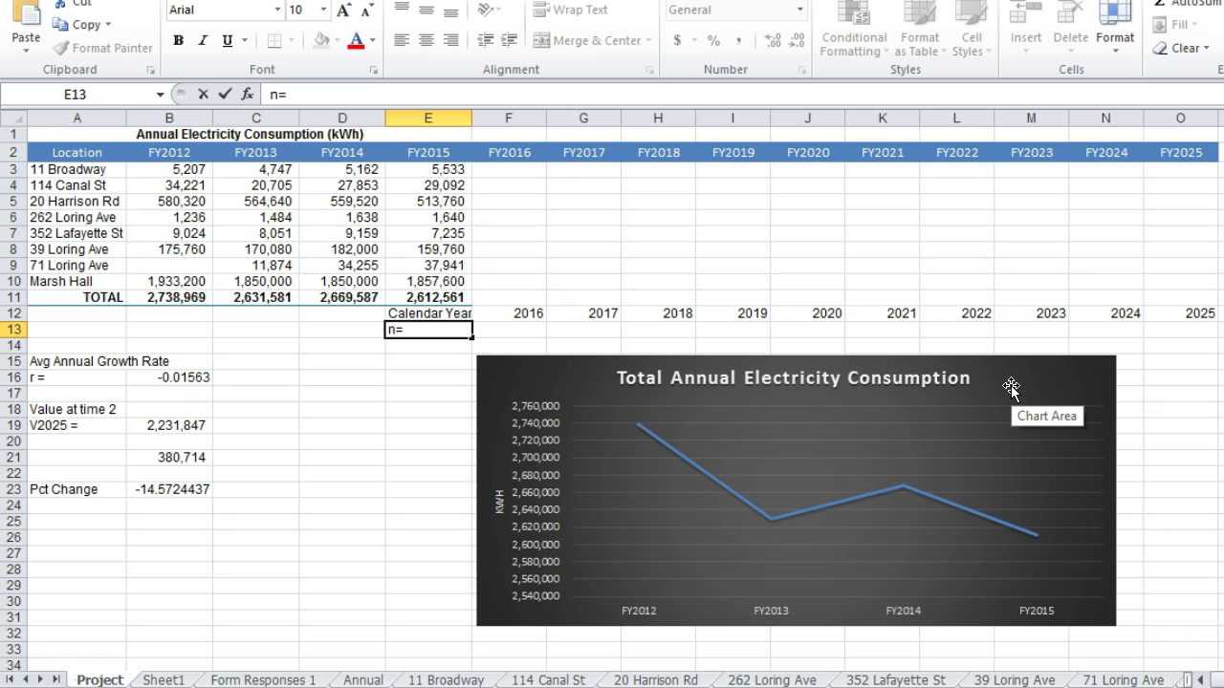
key("Tab")
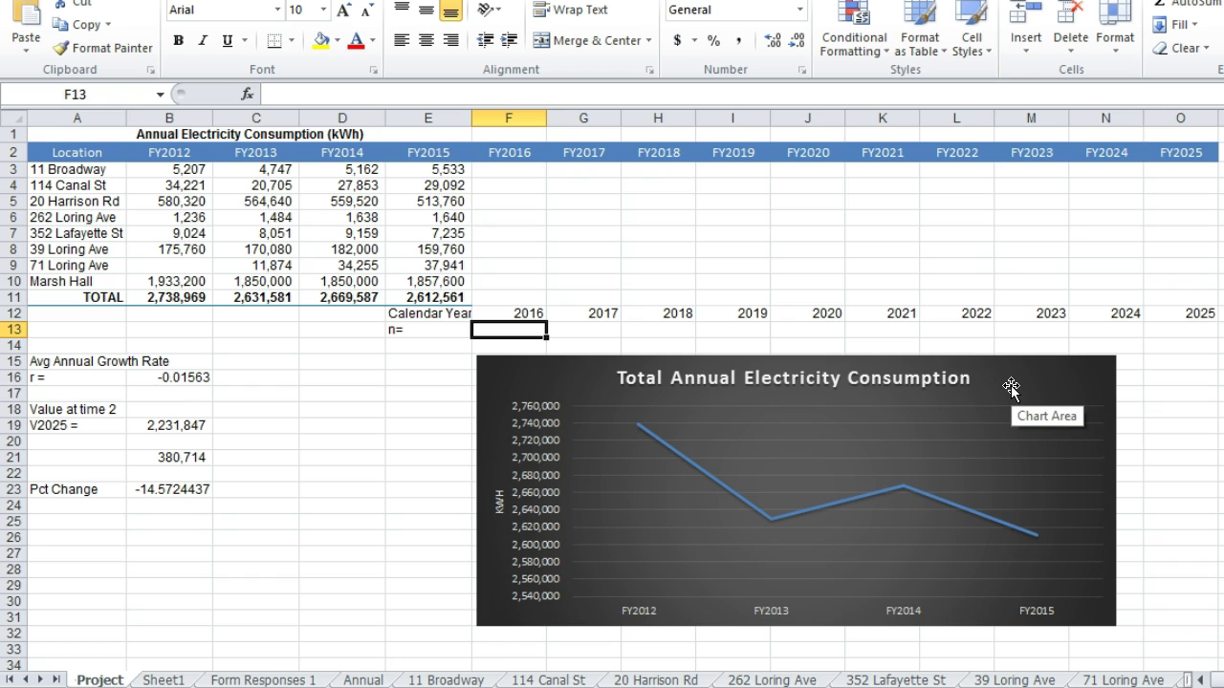
Calculate the years elapsed since 2015 in F13 with =F12-2015 and fill the formula across to O13
type("=")
left_click(517, 313)
type("-2015")
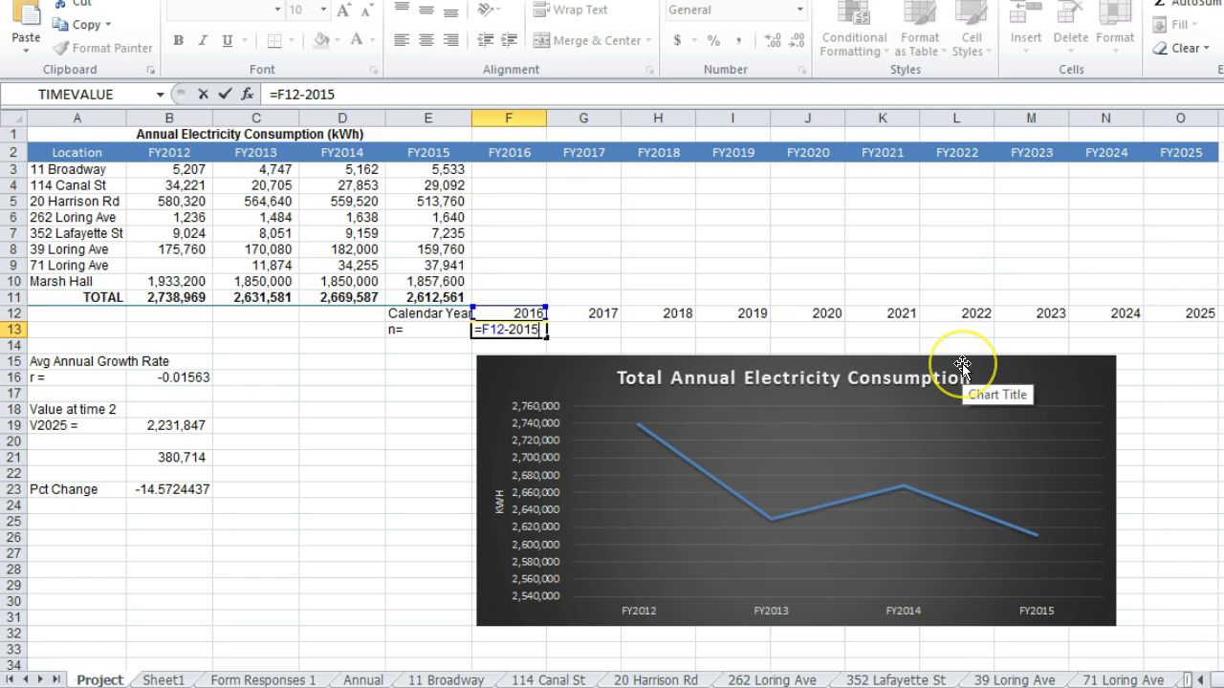
key("Tab")
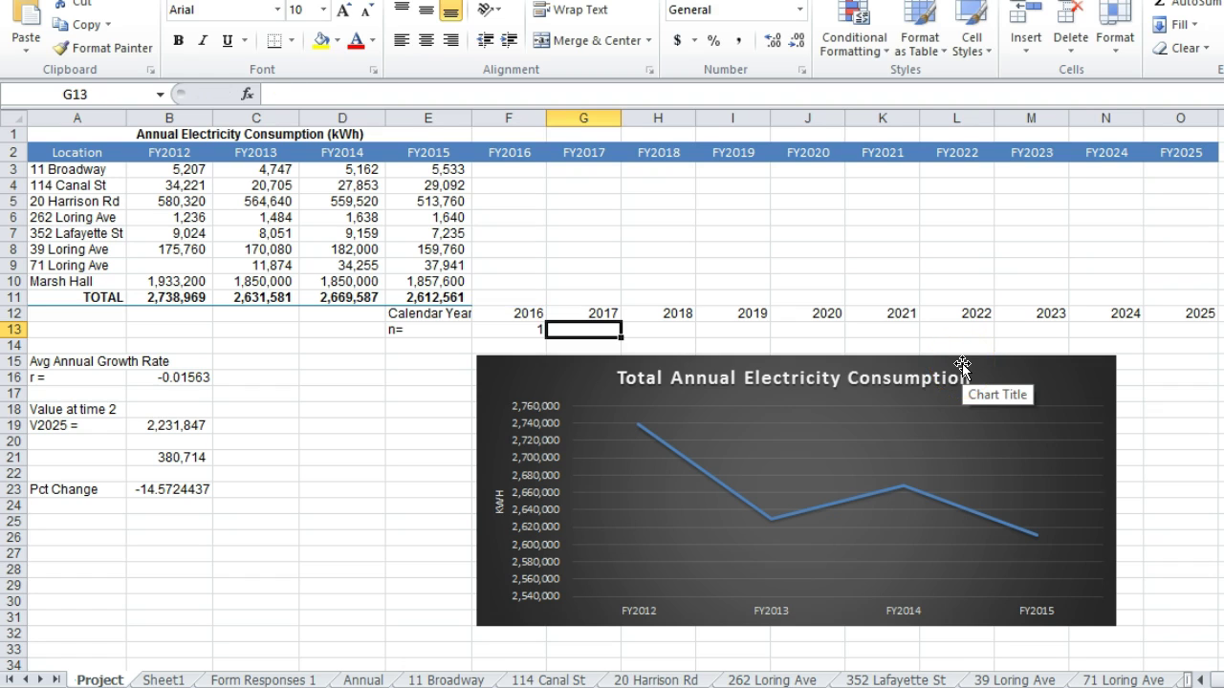
left_click(527, 329)
left_click_drag(547, 339, 1220, 337)
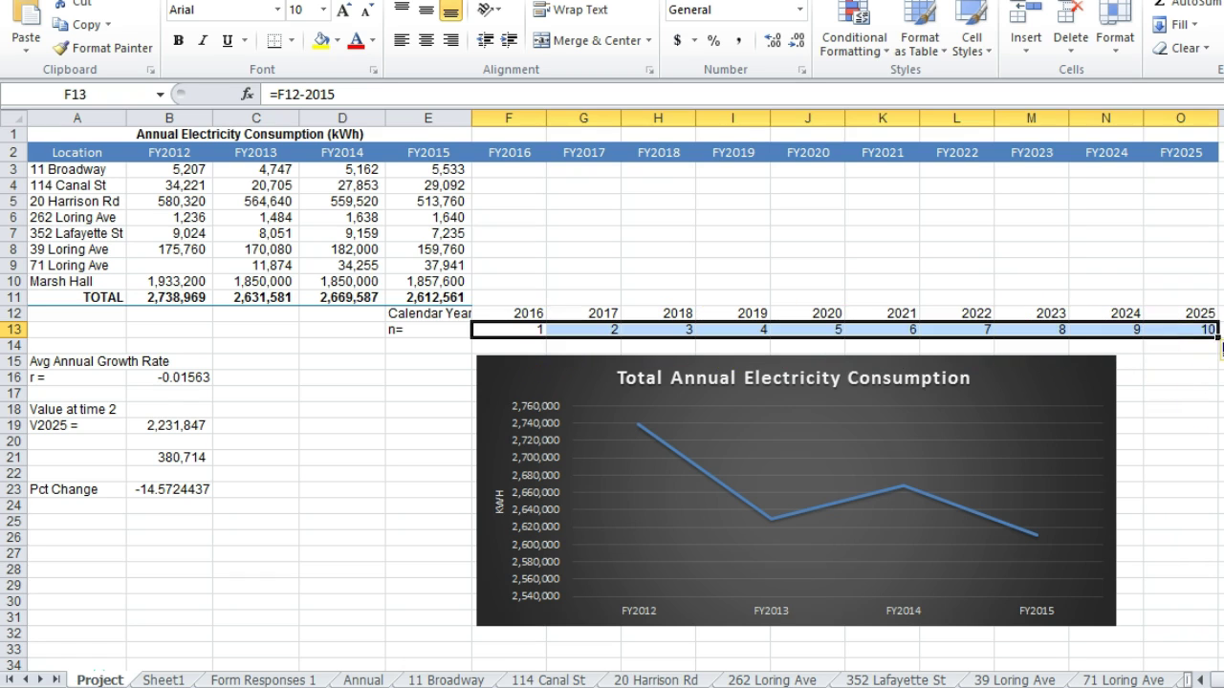
left_click(1197, 335)
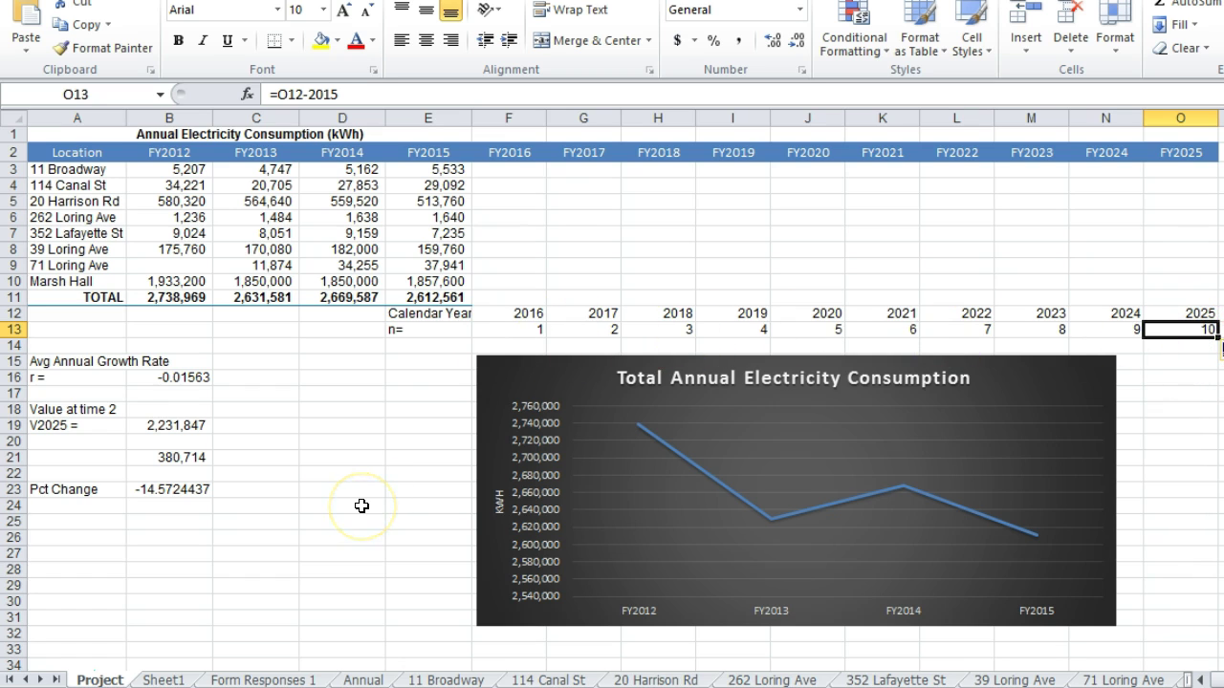
Make the FY2015 total reference in the V2025 formula in B19 absolute as $E$11
left_click(186, 426)
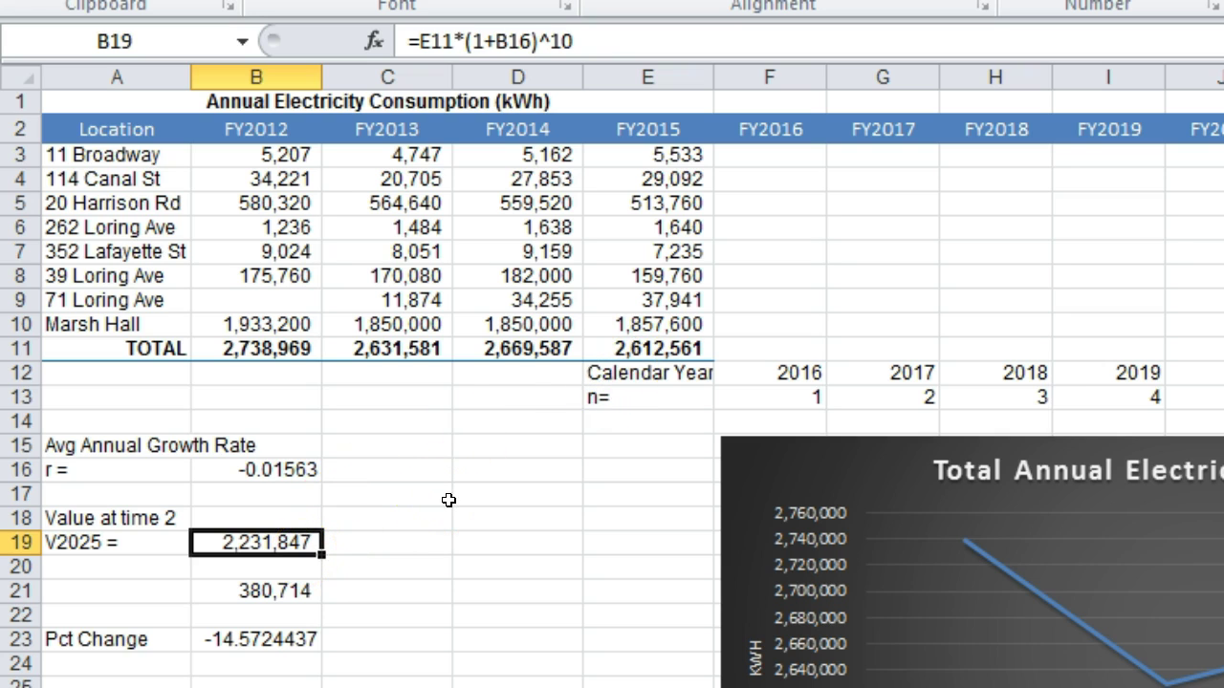
left_click(287, 466)
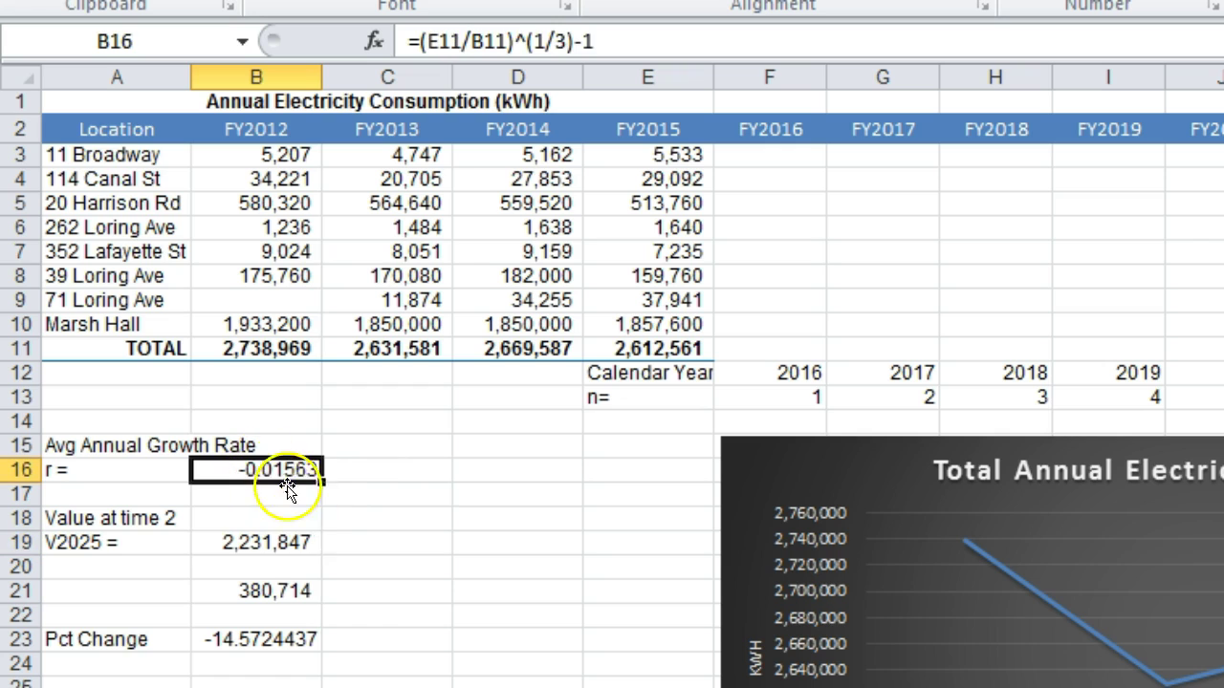
left_click(285, 541)
double_click(285, 541)
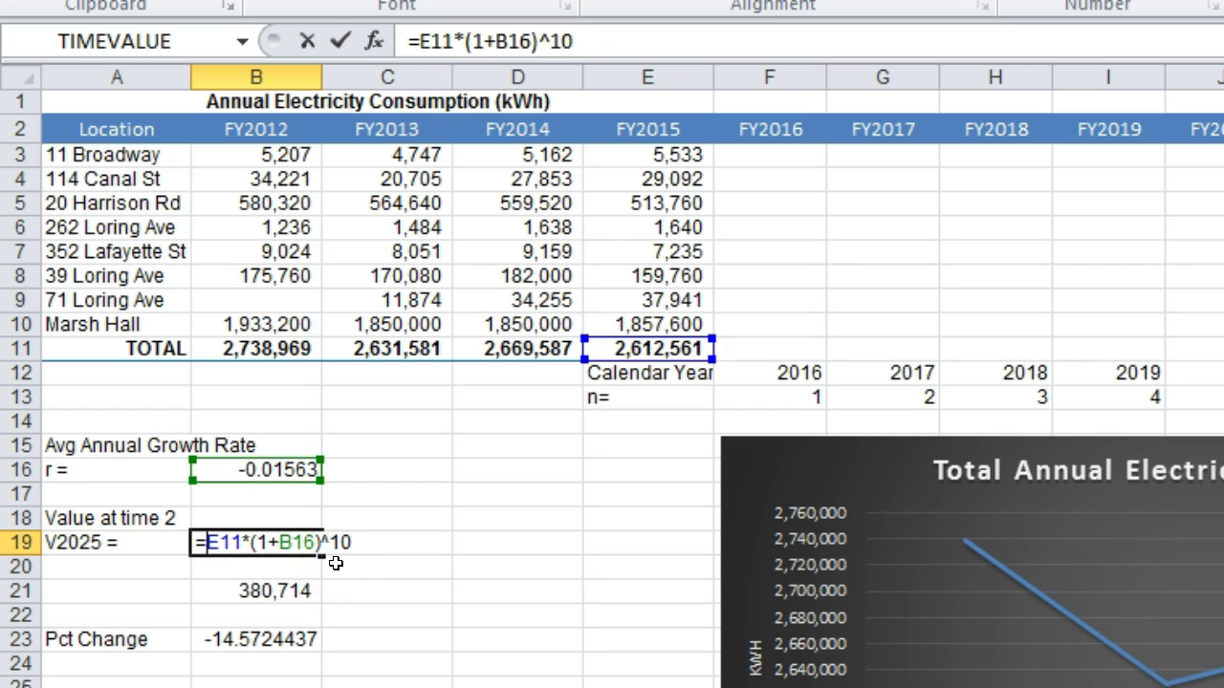
type("$")
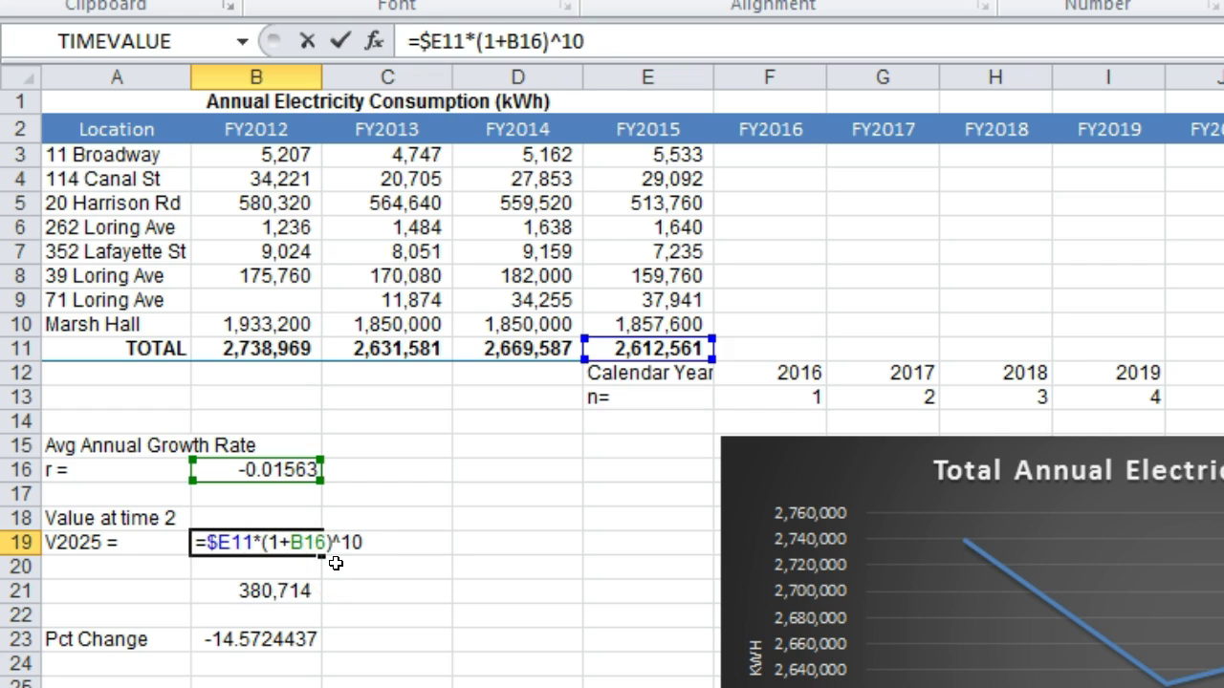
key("Right")
type("$")
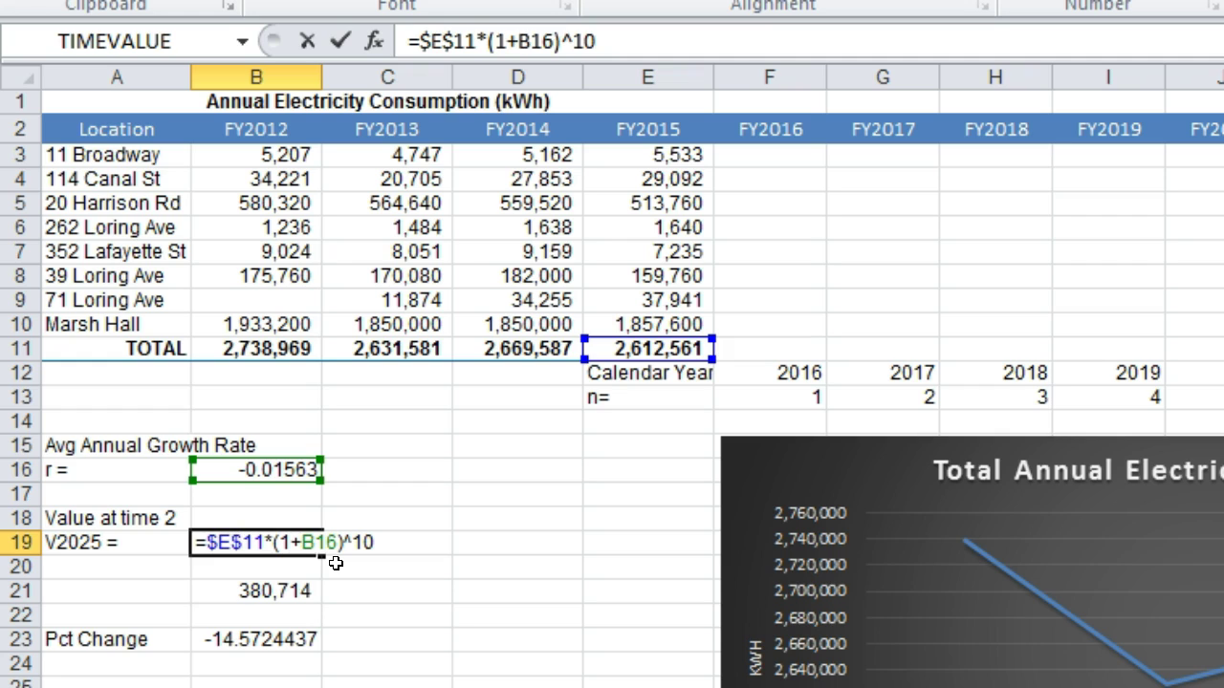
Make the growth-rate reference in the B19 formula absolute as well, so it reads =$E$11*(1+$B$16)^10
key("Right")
key("Right")
key("Right")
key("Right")
key("Right")
type("%")
key("BackSpace")
type("$E")
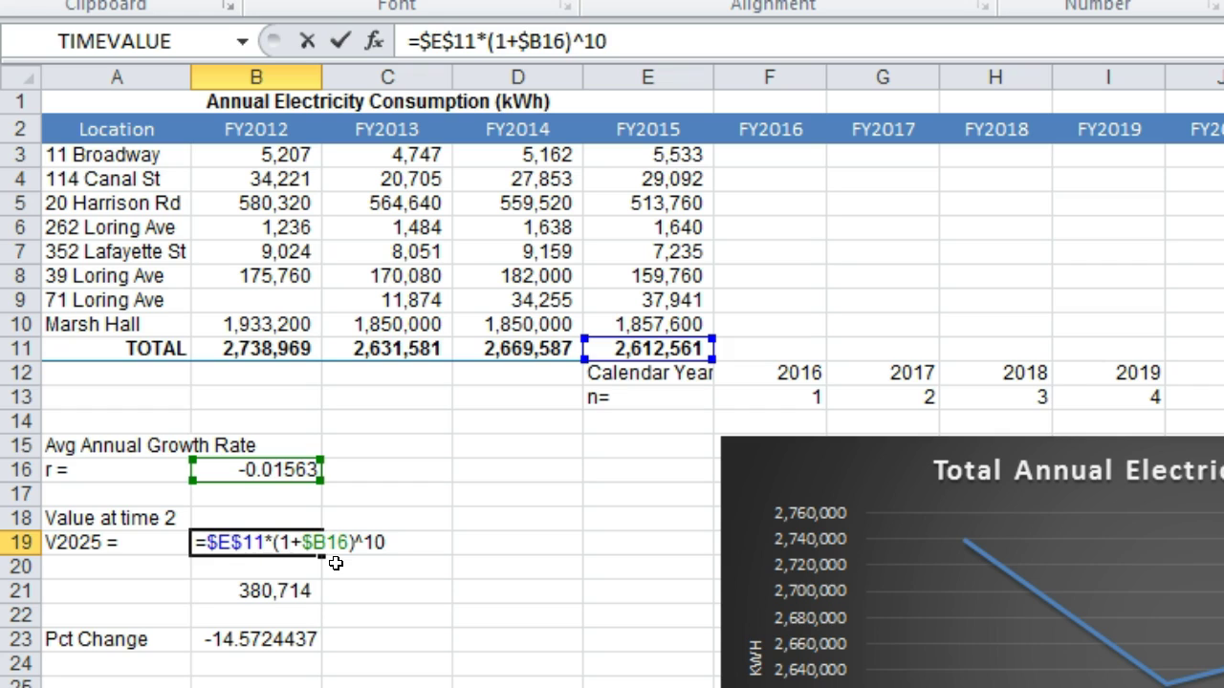
type("$")
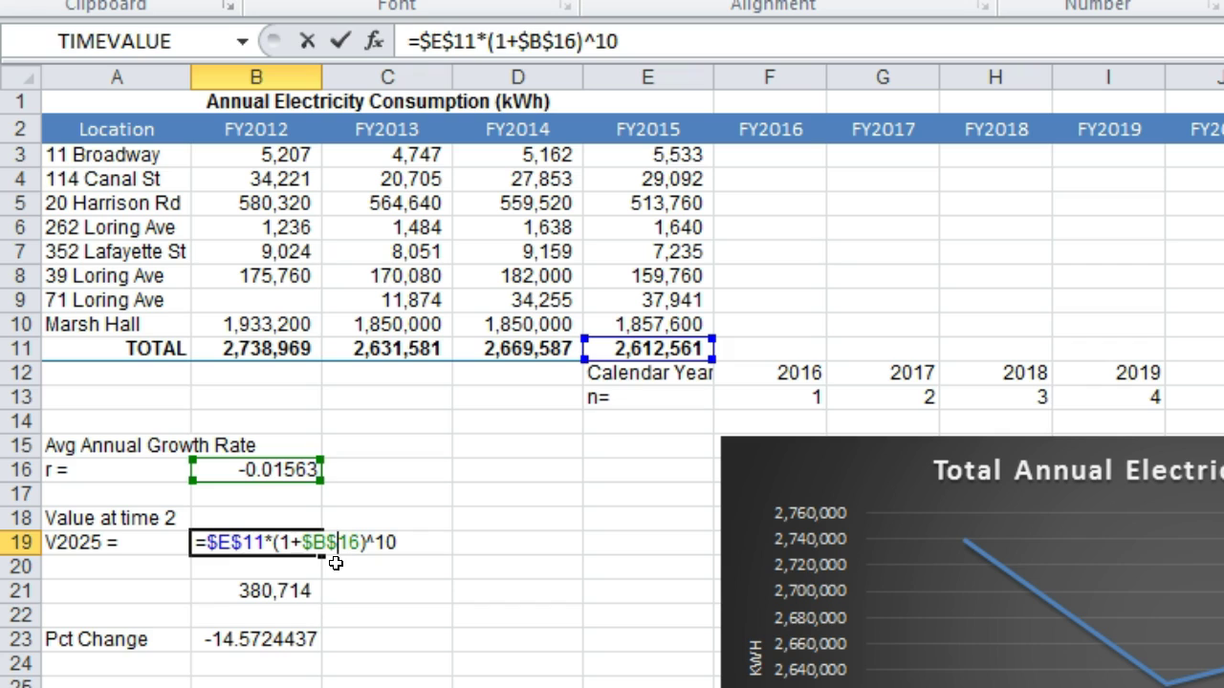
key("Return")
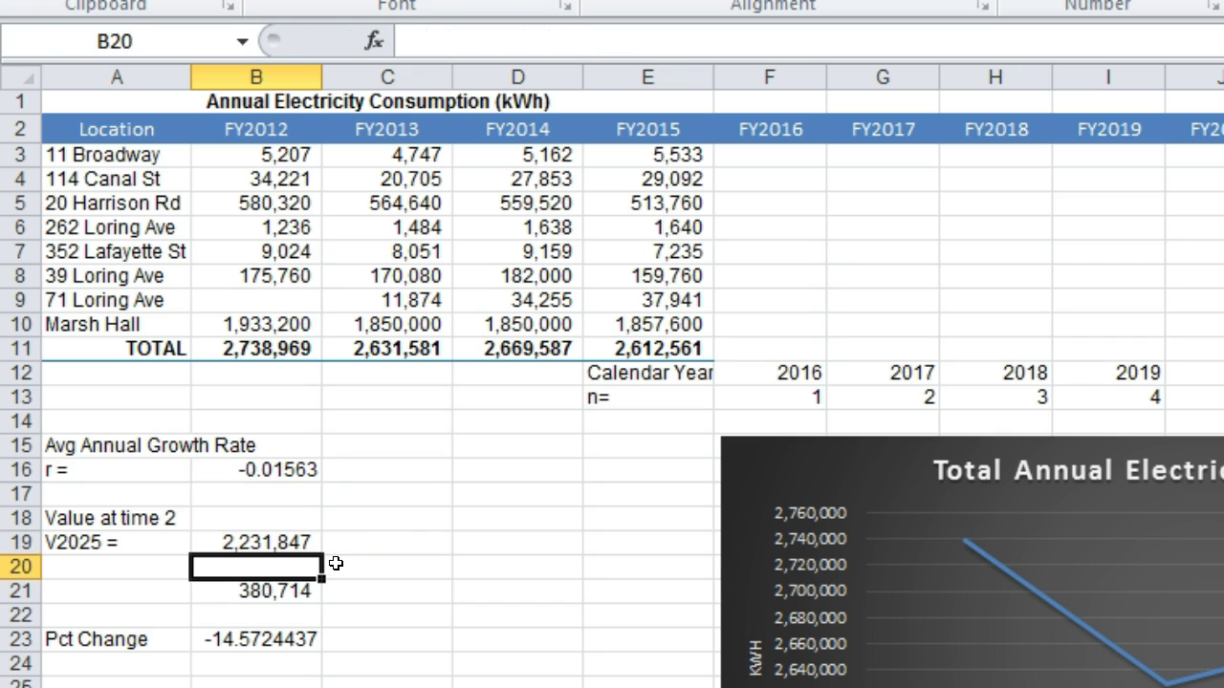
Copy the V2025 formula from B19 and paste it into O11, the FY2025 total
left_click(272, 542)
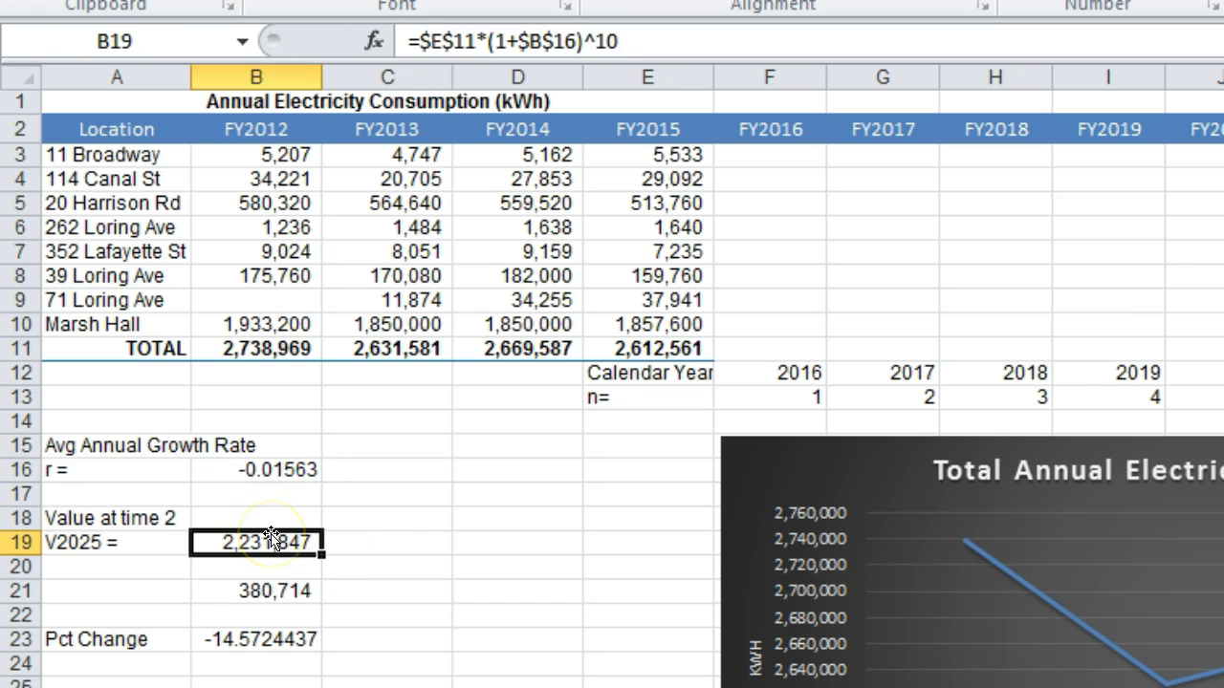
right_click(272, 539)
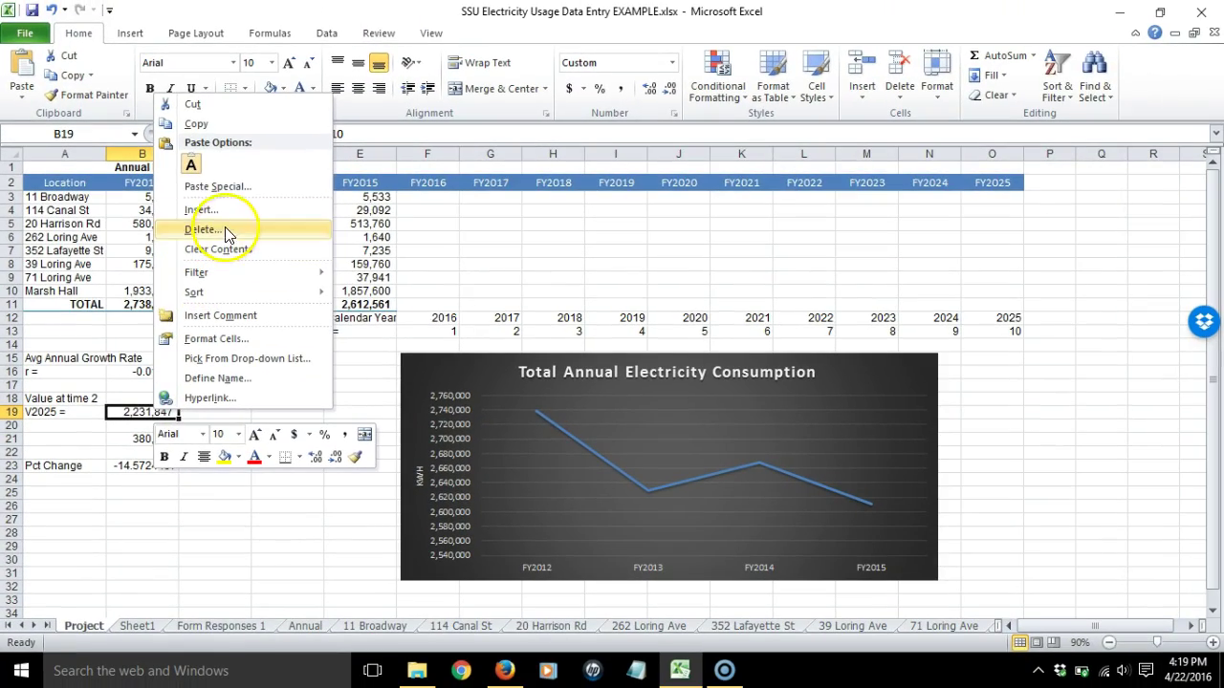
left_click(230, 123)
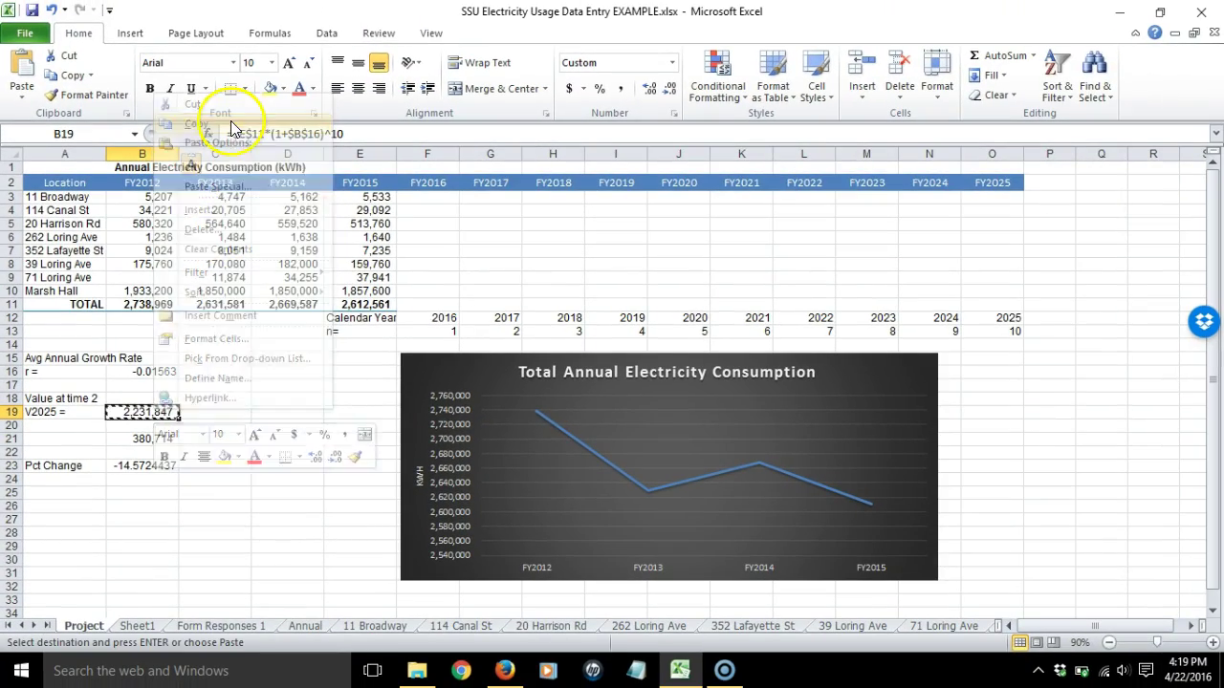
left_click(999, 306)
right_click(1001, 308)
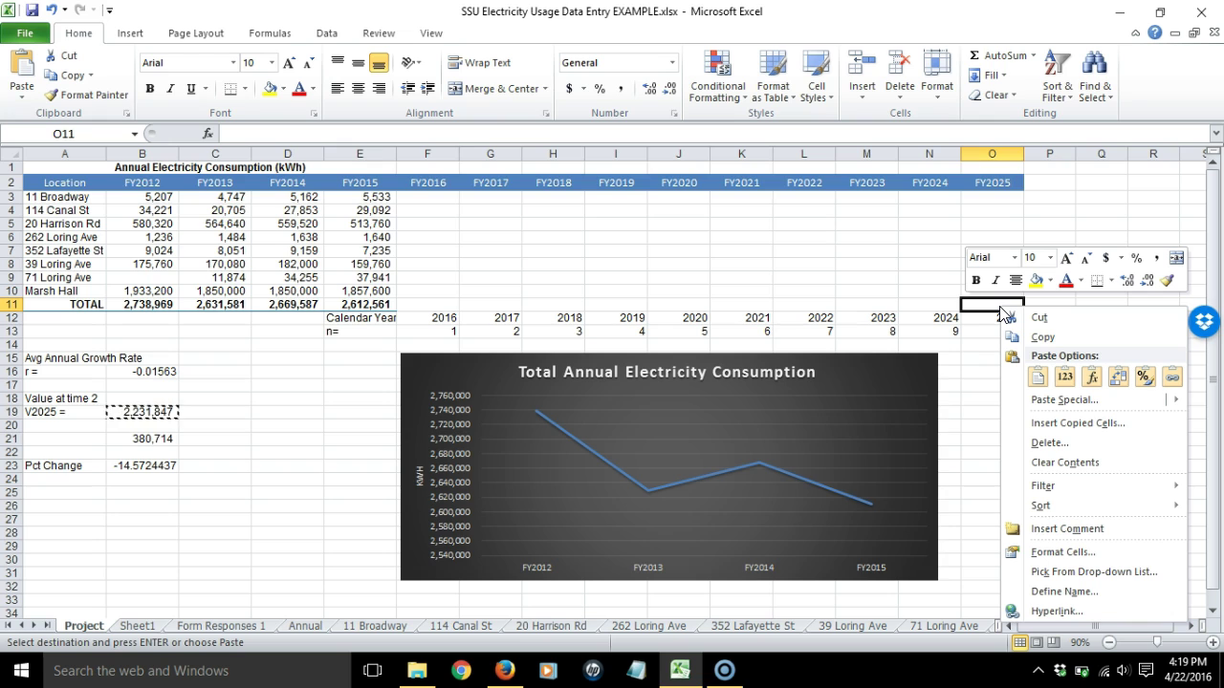
left_click(1037, 376)
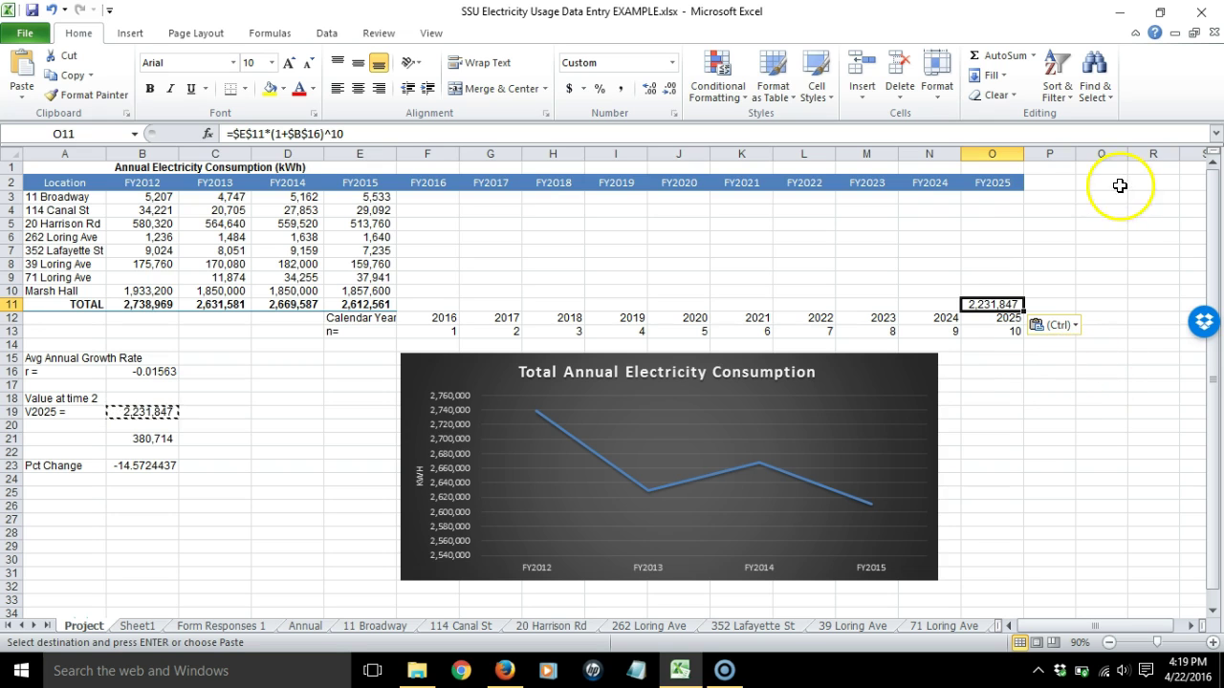
Replace the exponent 10 in the O11 formula with a reference to O13, giving =$E$11*(1+$B$16)^O13
double_click(1013, 303)
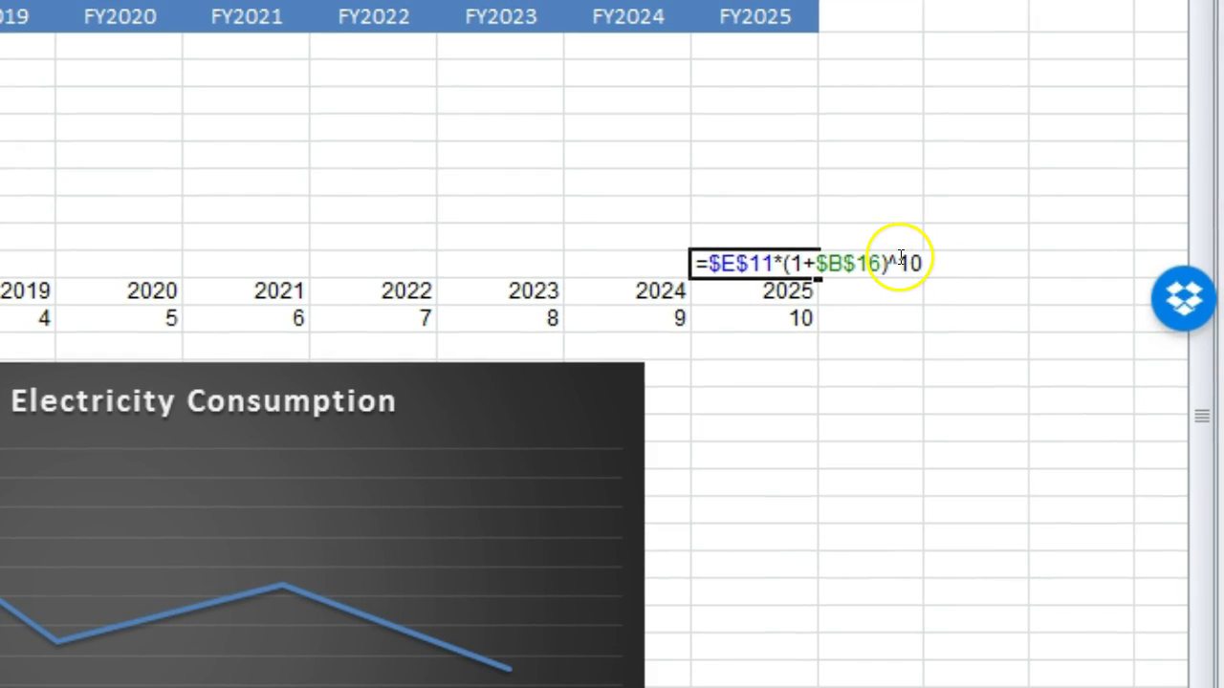
left_click_drag(898, 260, 920, 255)
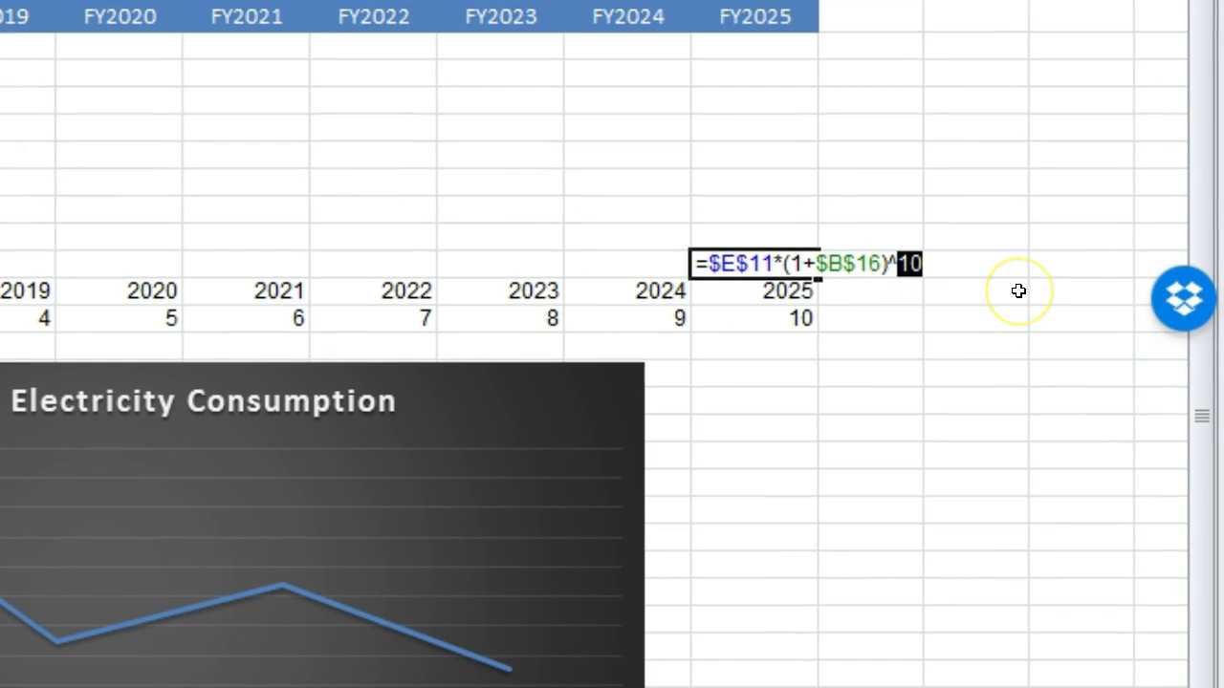
left_click(788, 322)
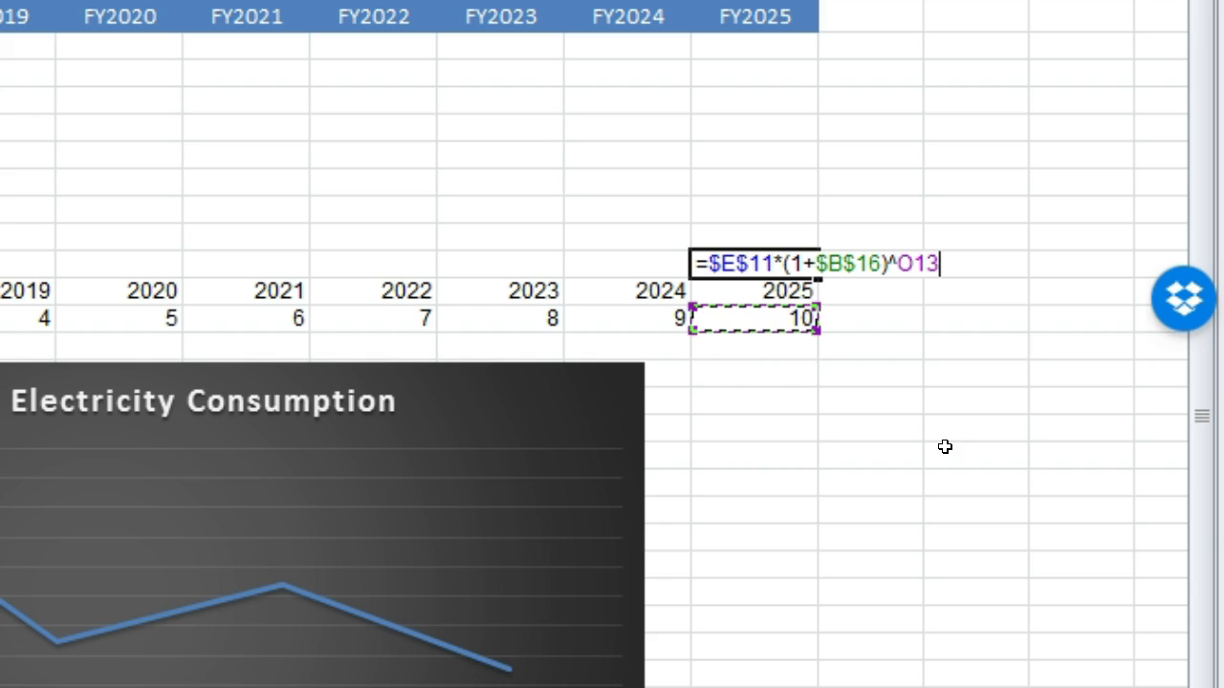
key("Return")
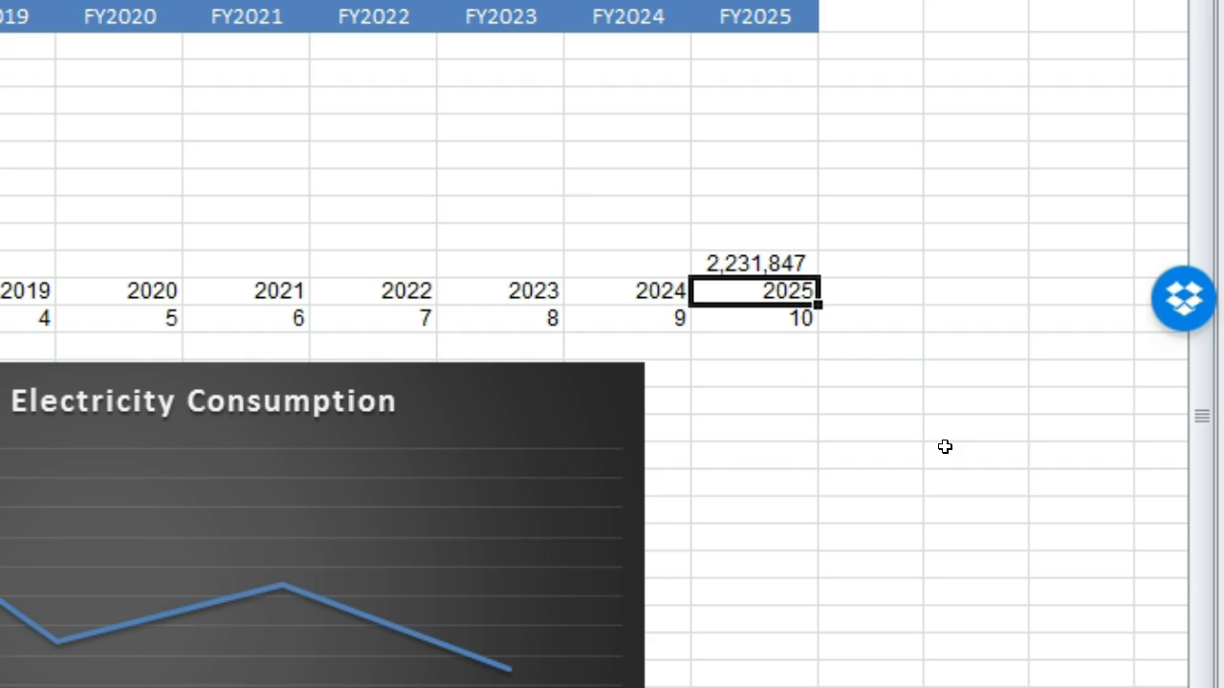
Fill the projection formula from O11 back across the total row to F11, covering FY2016 to FY2024
left_click(759, 262)
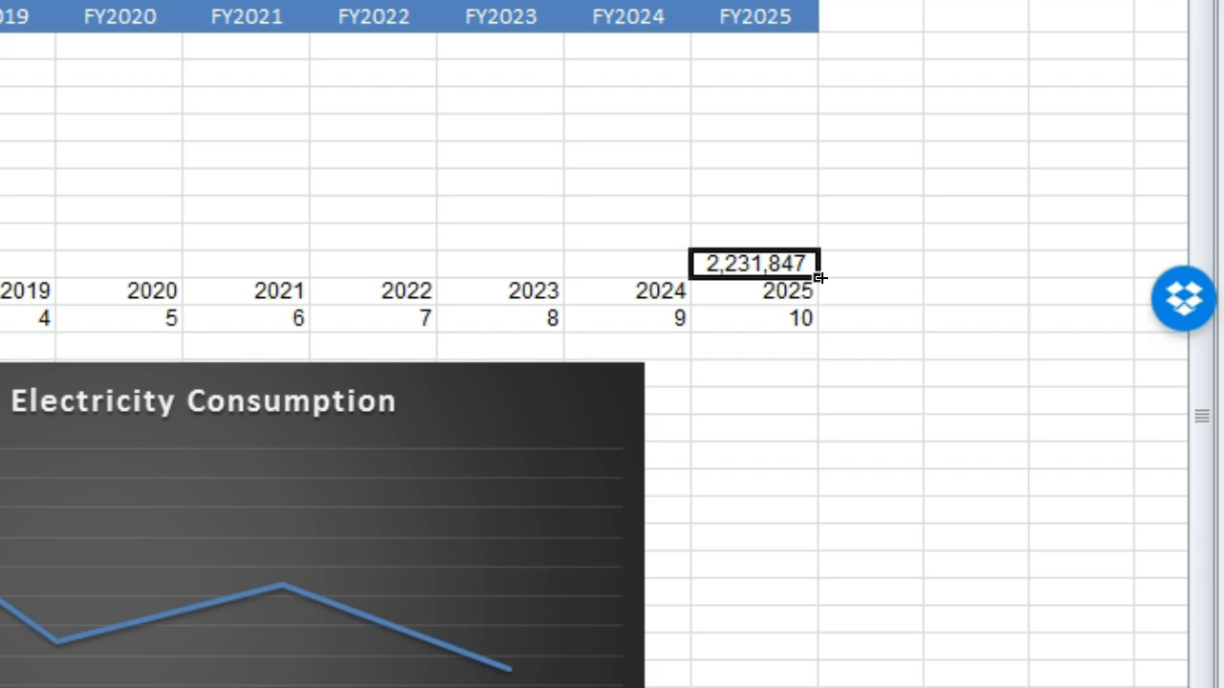
left_click_drag(820, 277, 0, 284)
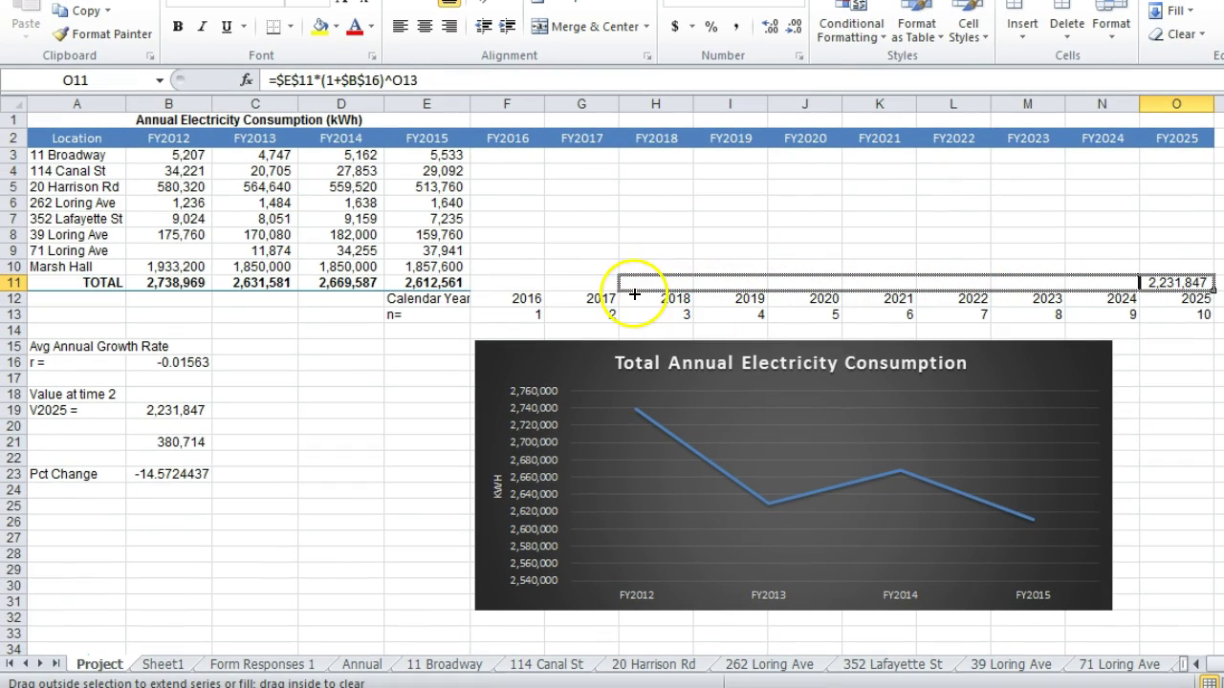
left_click_drag(634, 295, 490, 290)
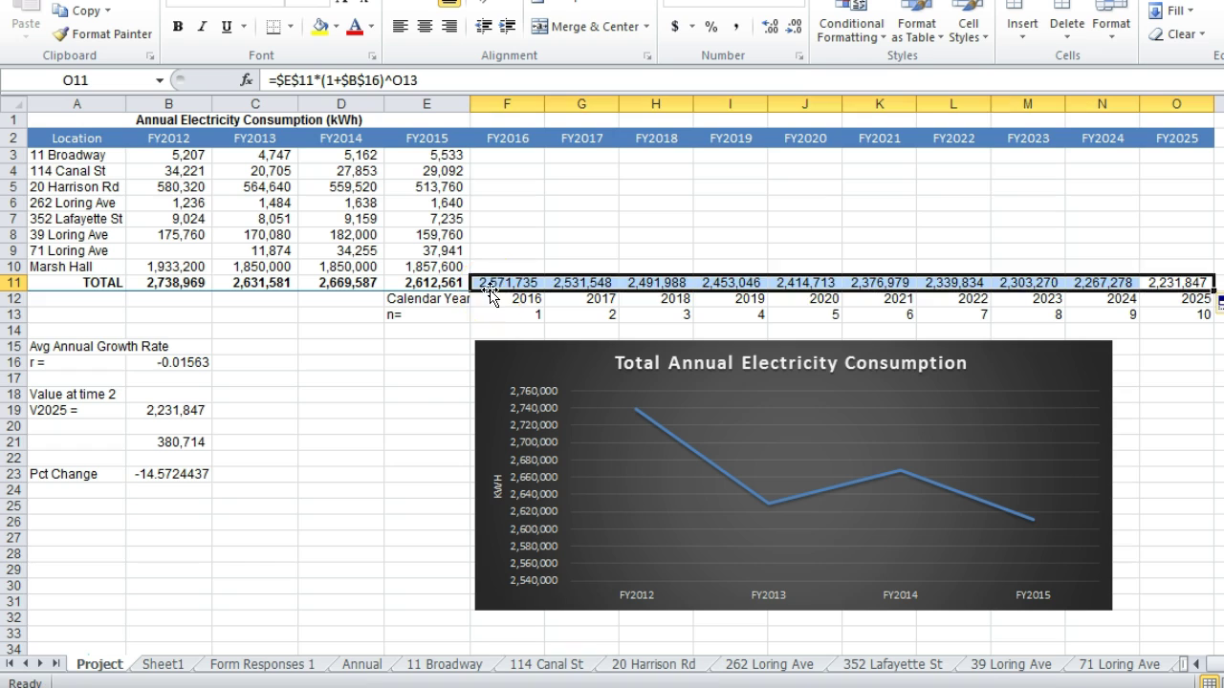
left_click(400, 396)
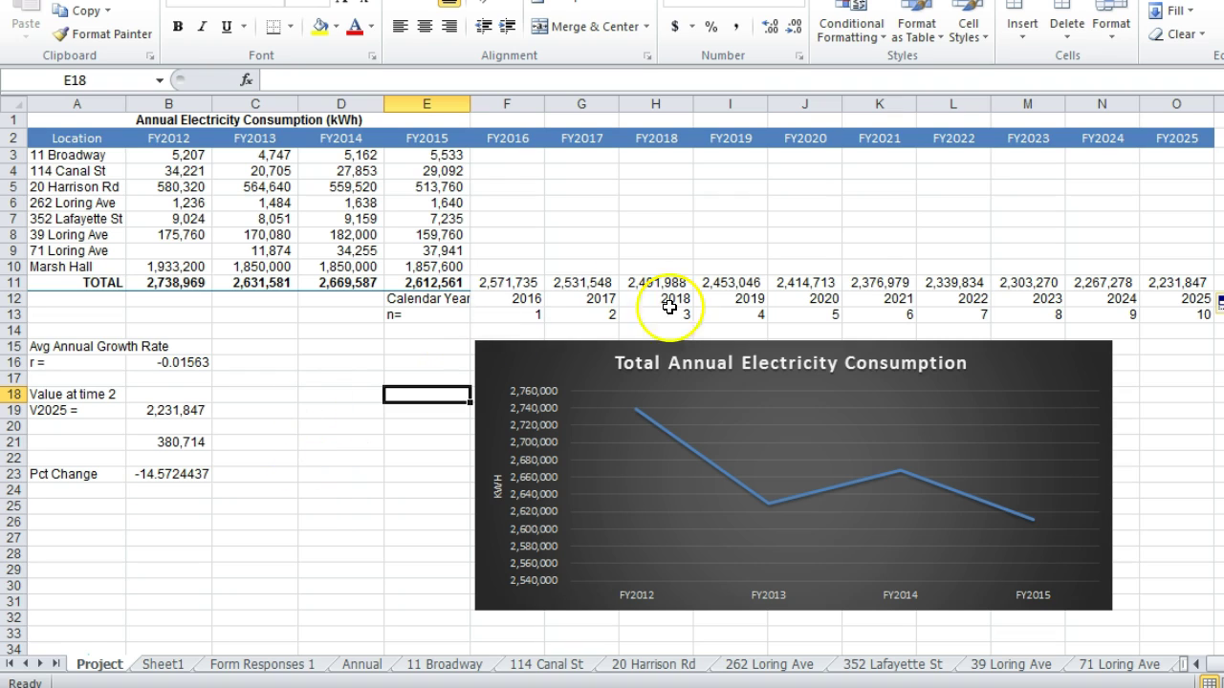
Extend the values of Series1 in the Total Annual Electricity Consumption chart to =Project!$B$11:$O$11
right_click(1059, 421)
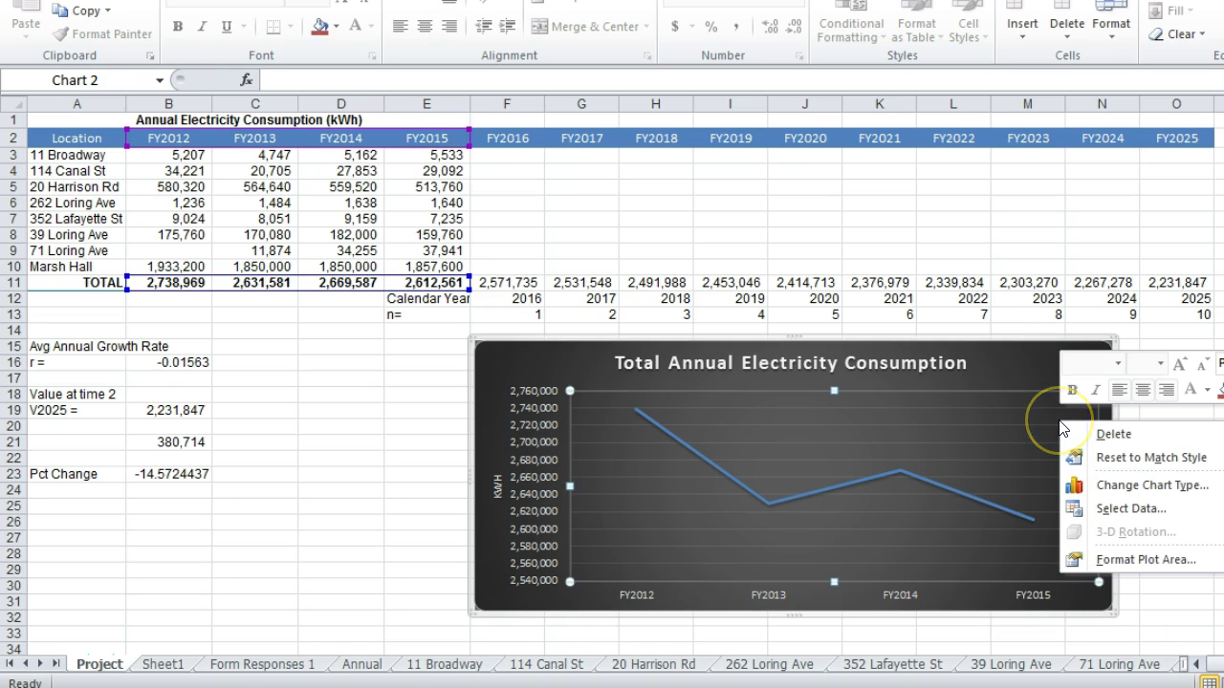
left_click(1132, 512)
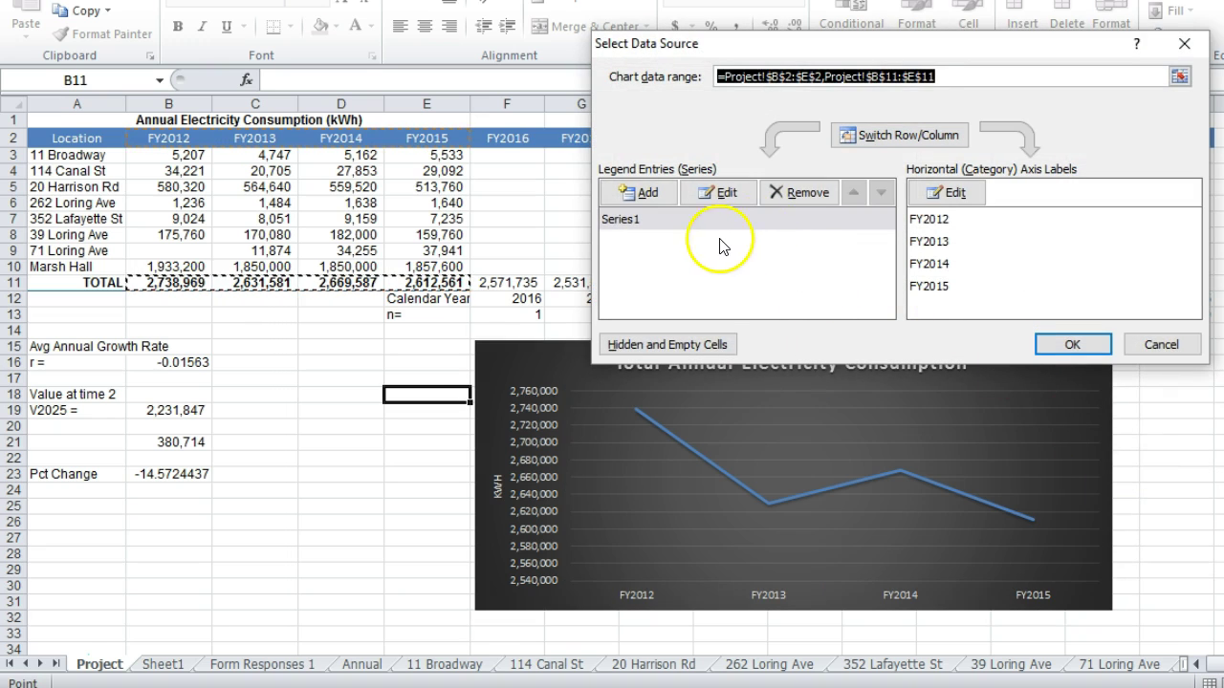
left_click(676, 219)
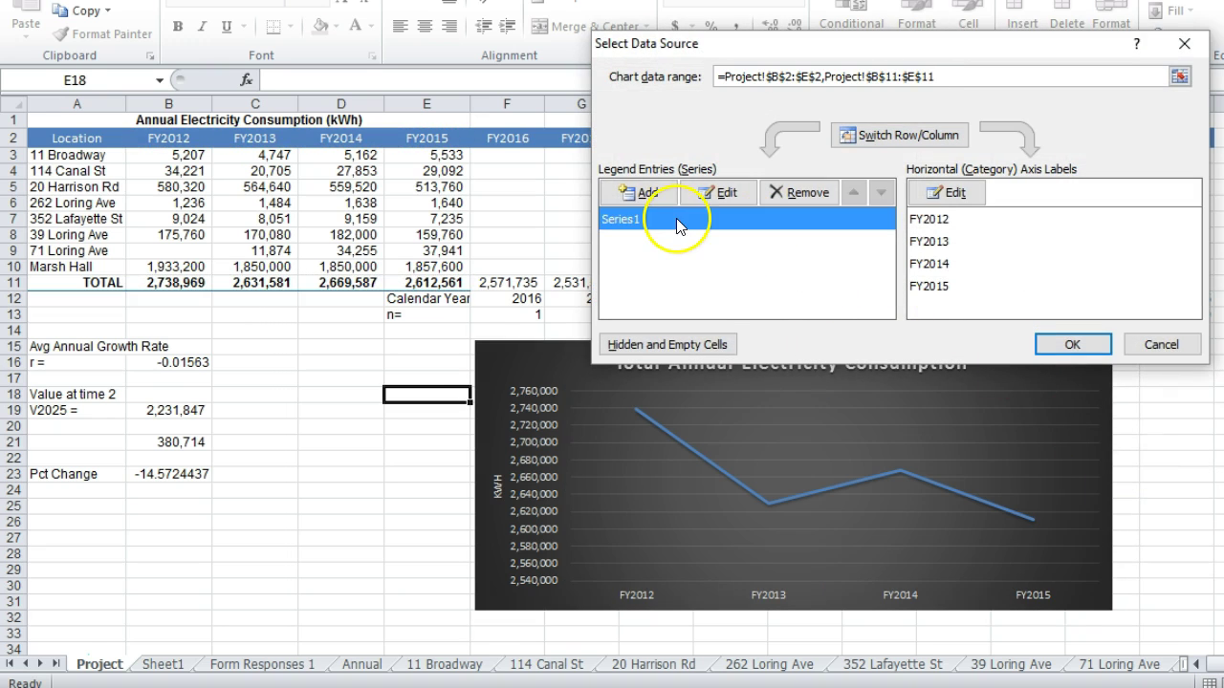
left_click(735, 190)
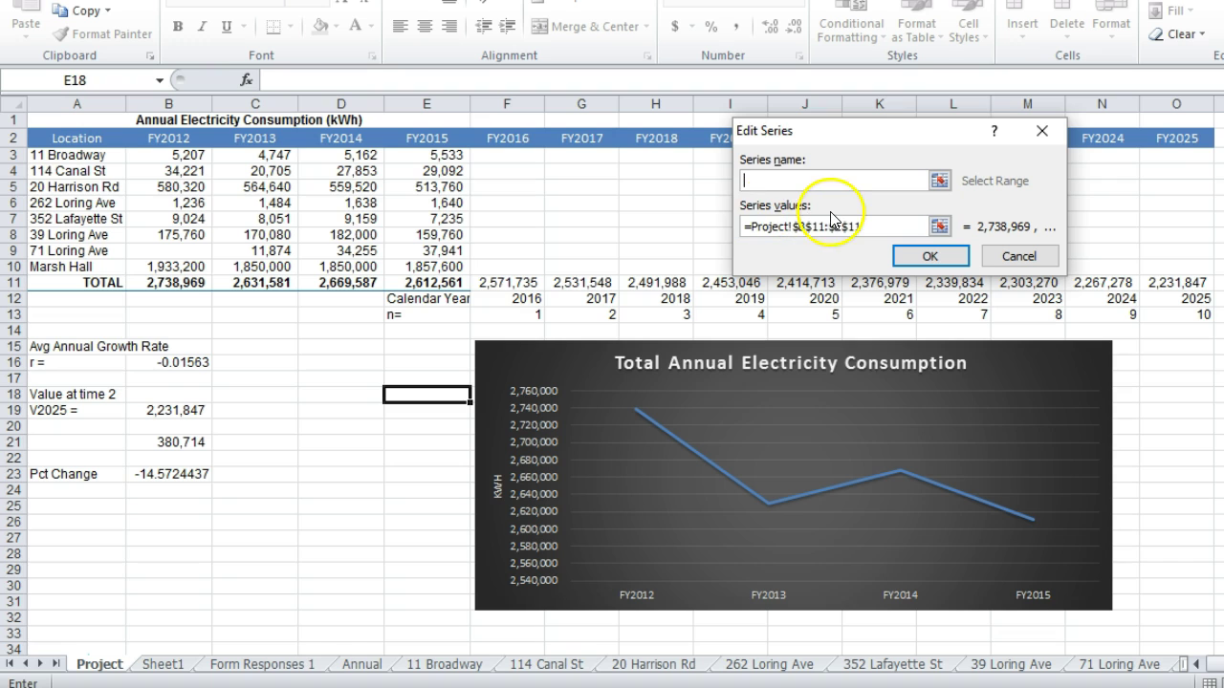
left_click(940, 225)
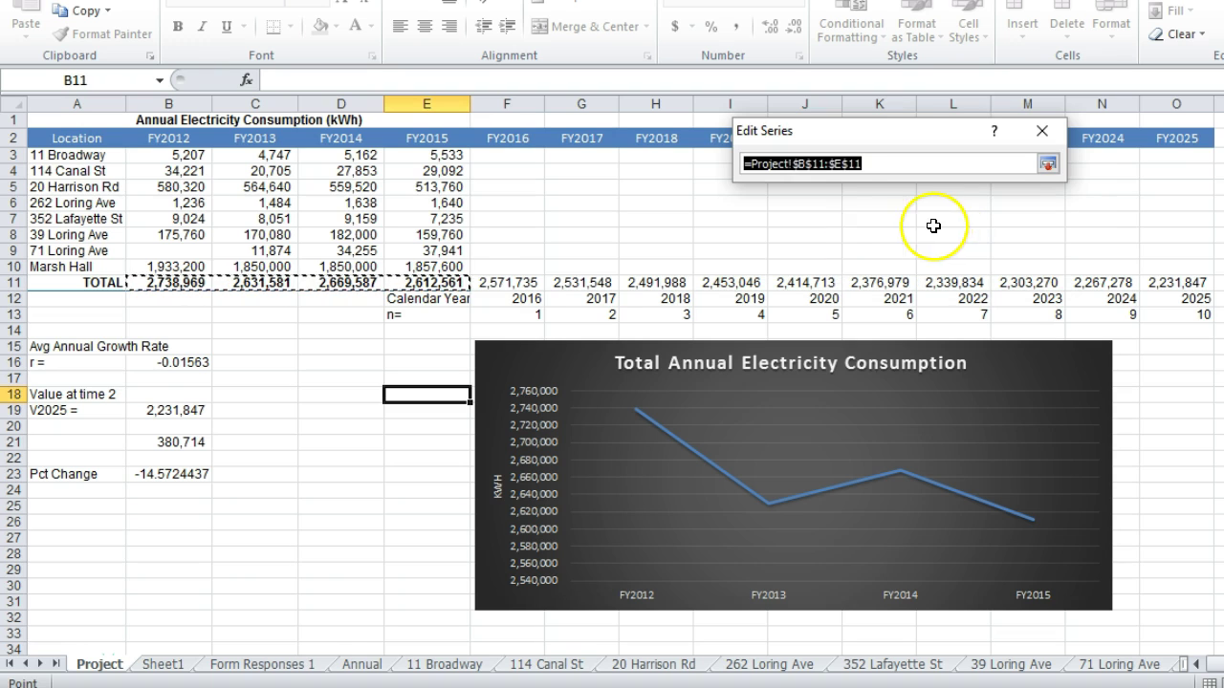
left_click(174, 285)
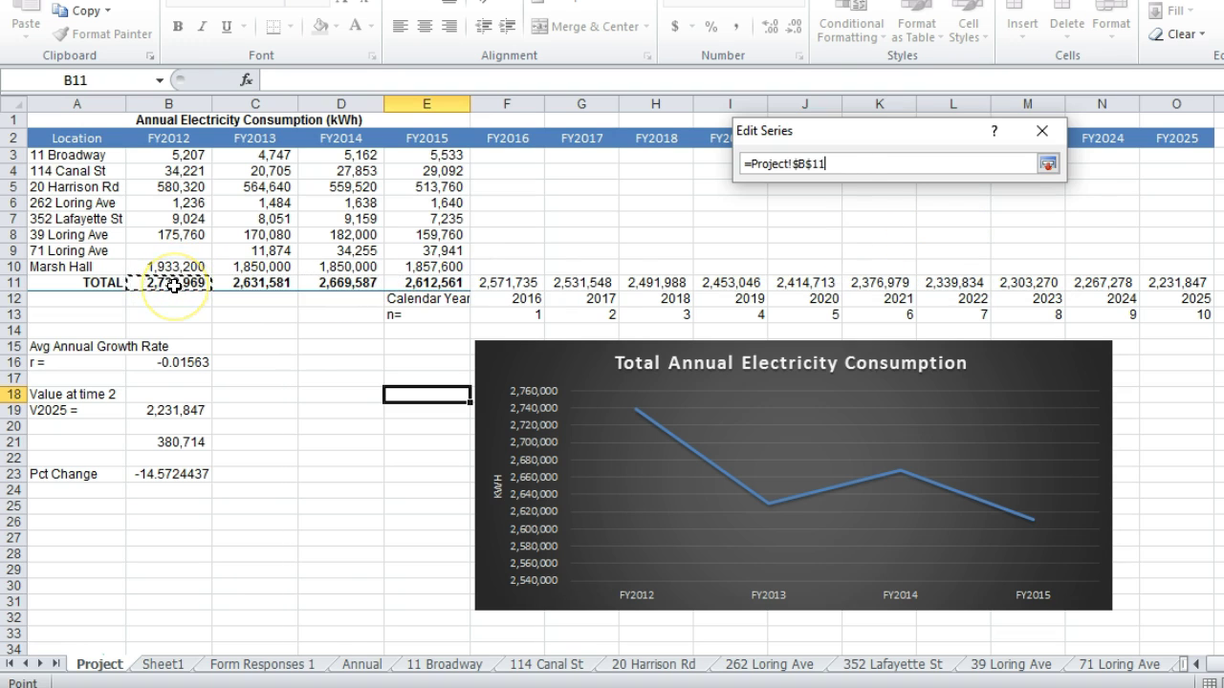
left_click_drag(174, 285, 1146, 283)
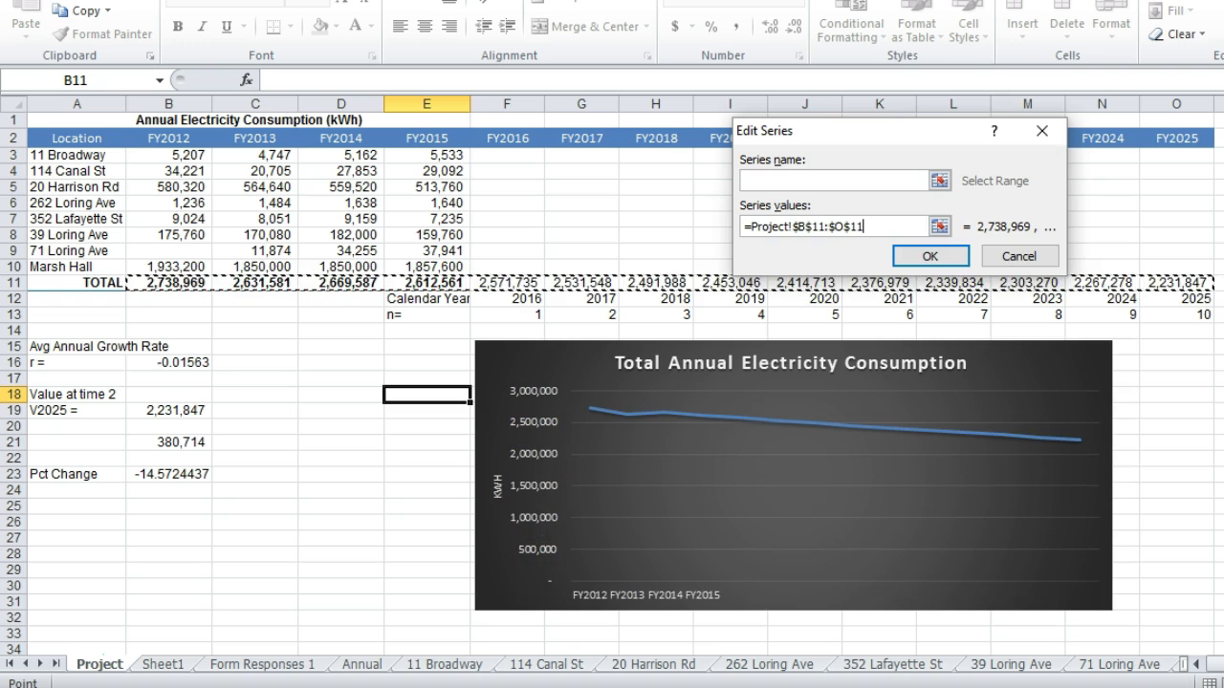
left_click(929, 255)
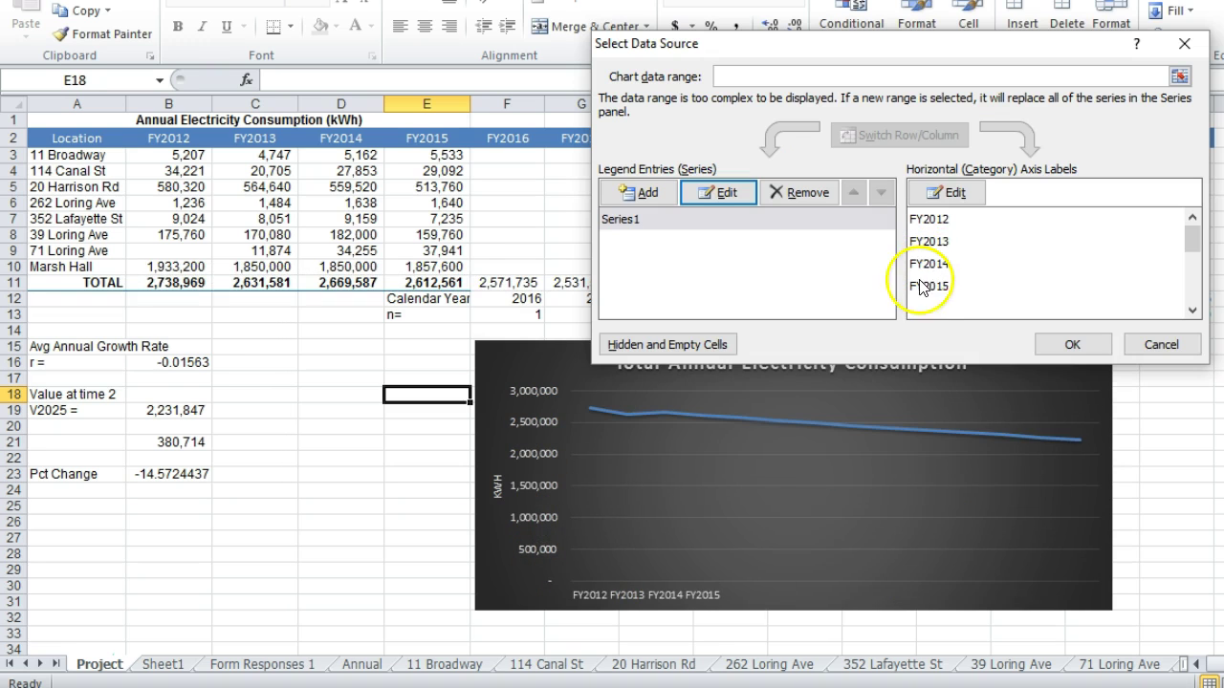
Extend the chart's horizontal axis labels to =Project!$B$2:$O$2 and apply the new data source
left_click(956, 196)
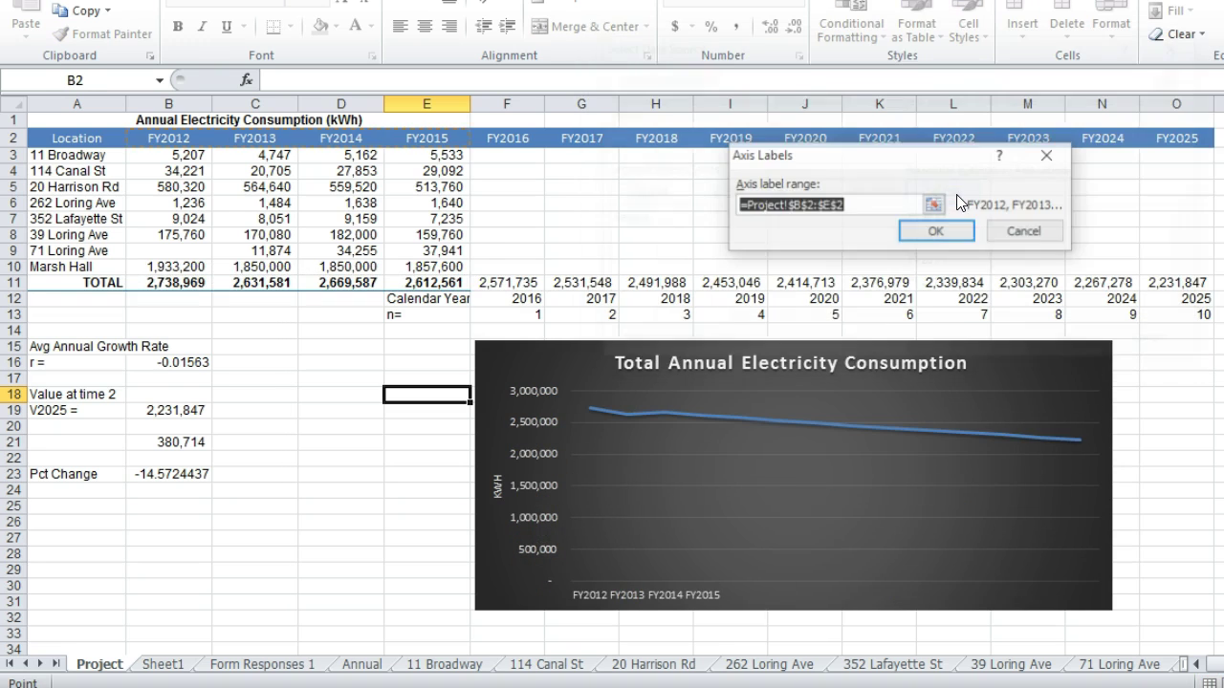
left_click(935, 205)
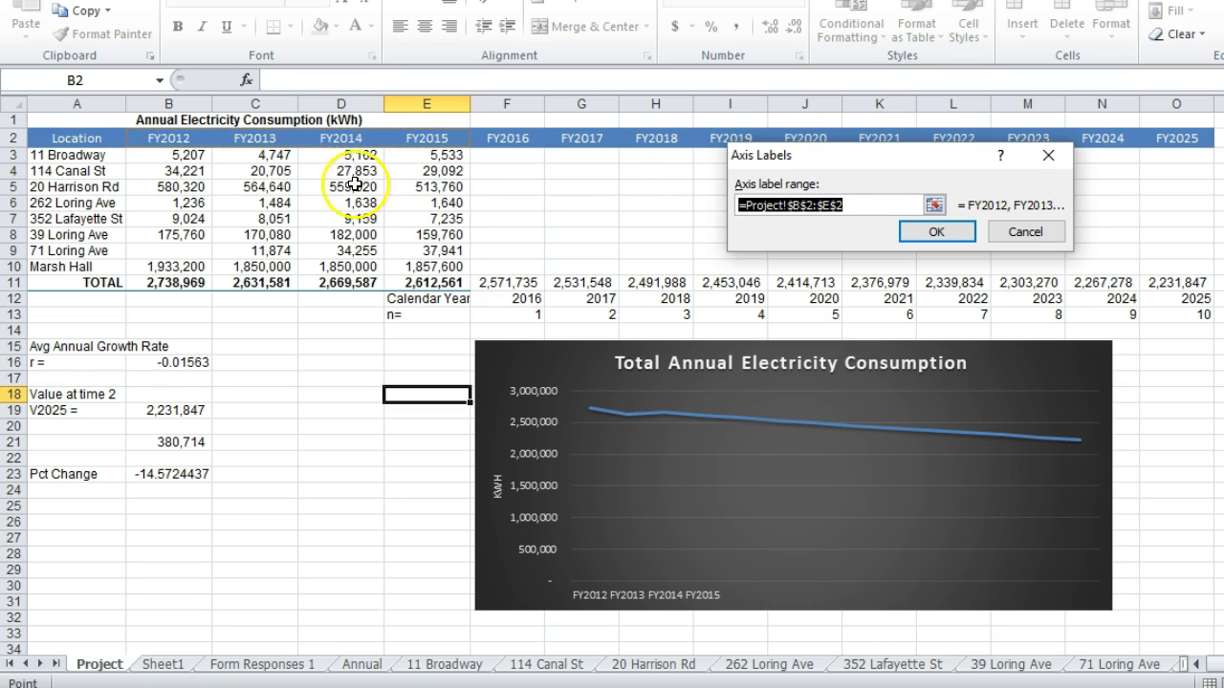
left_click_drag(166, 137, 1178, 137)
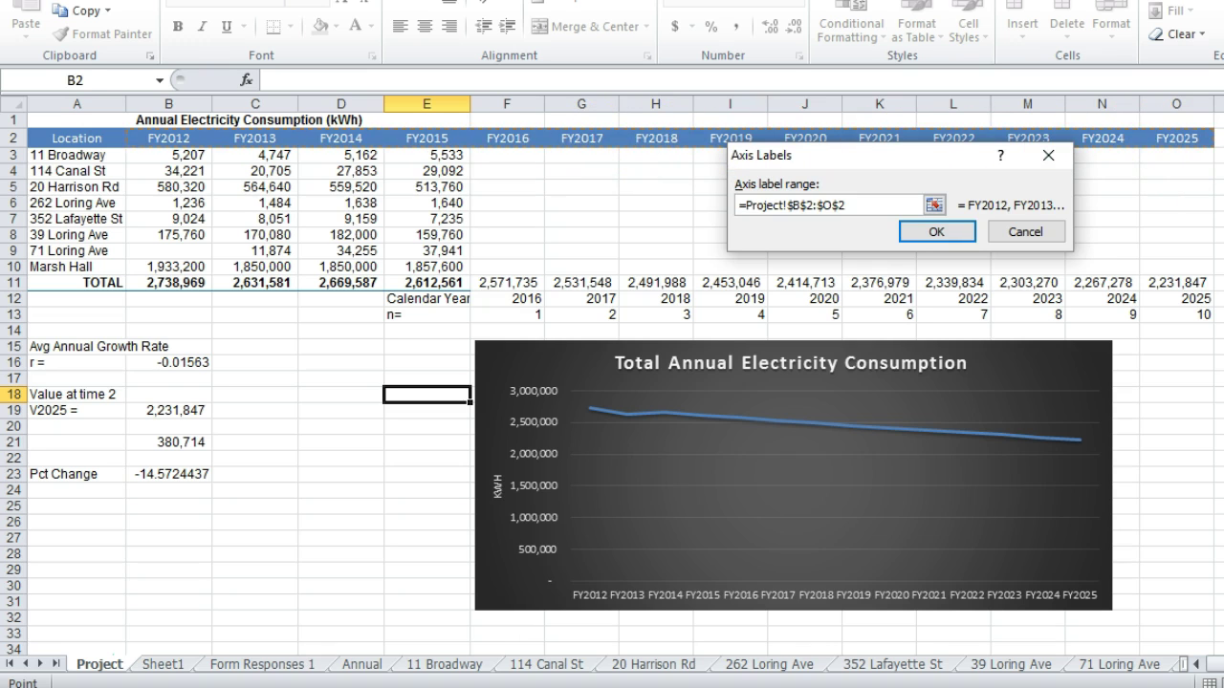
left_click(1060, 237)
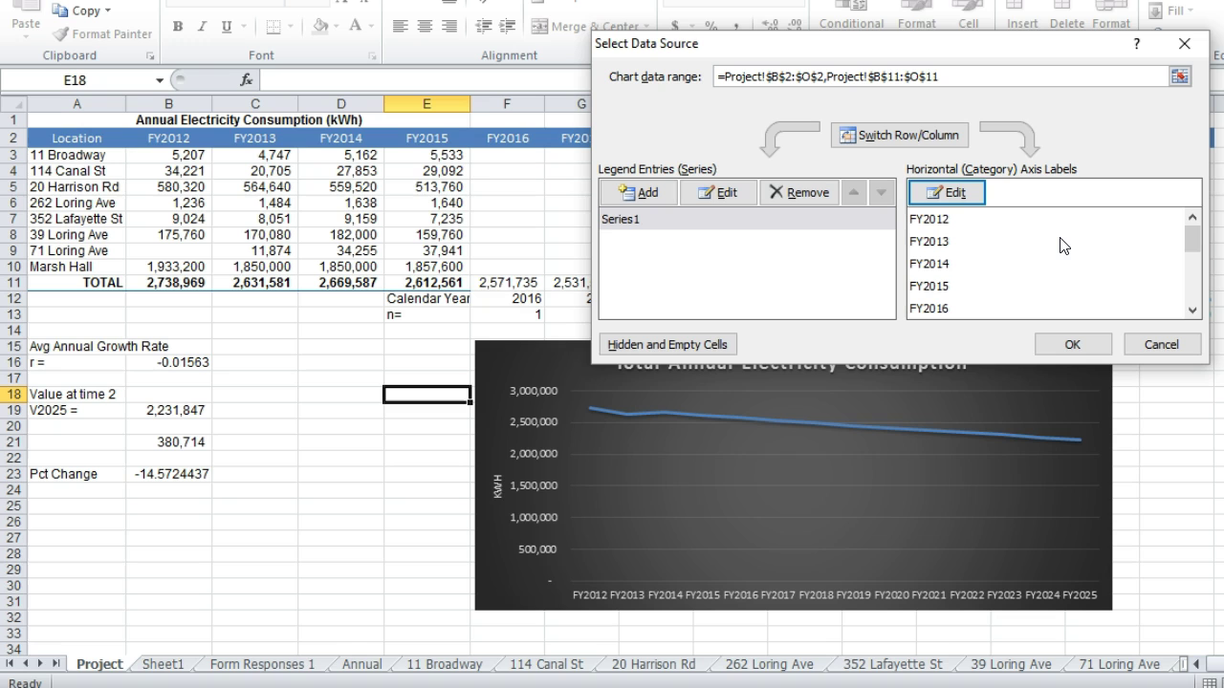
left_click(1072, 346)
left_click(1194, 396)
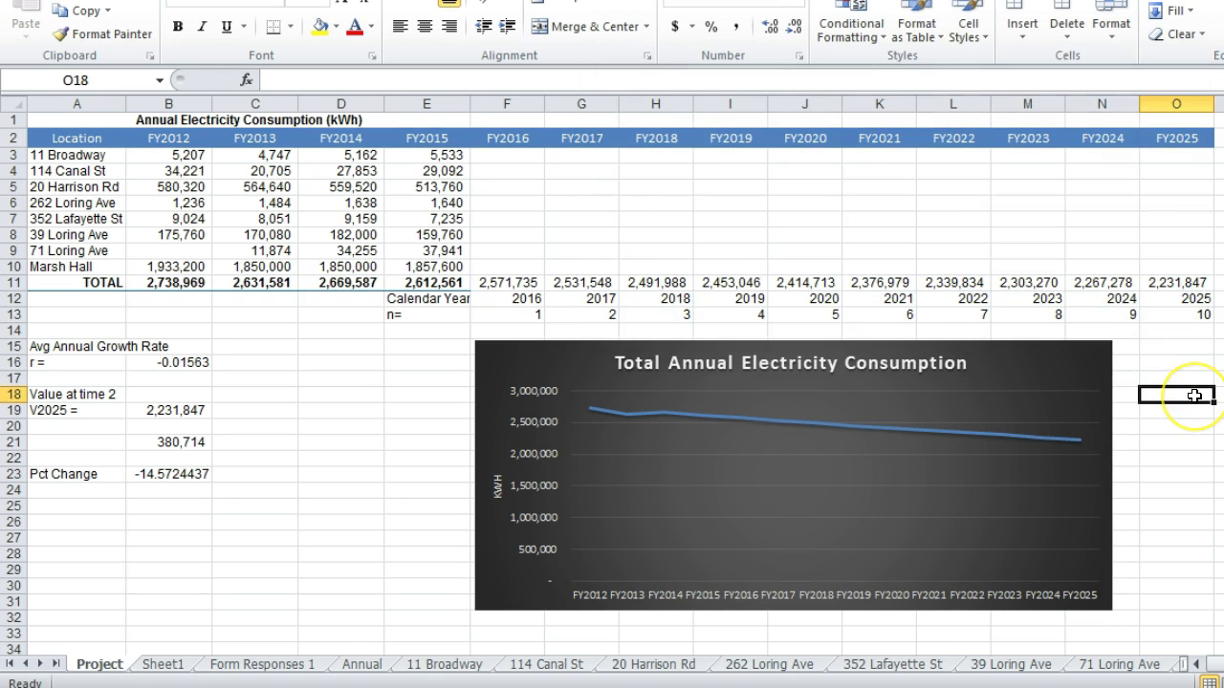